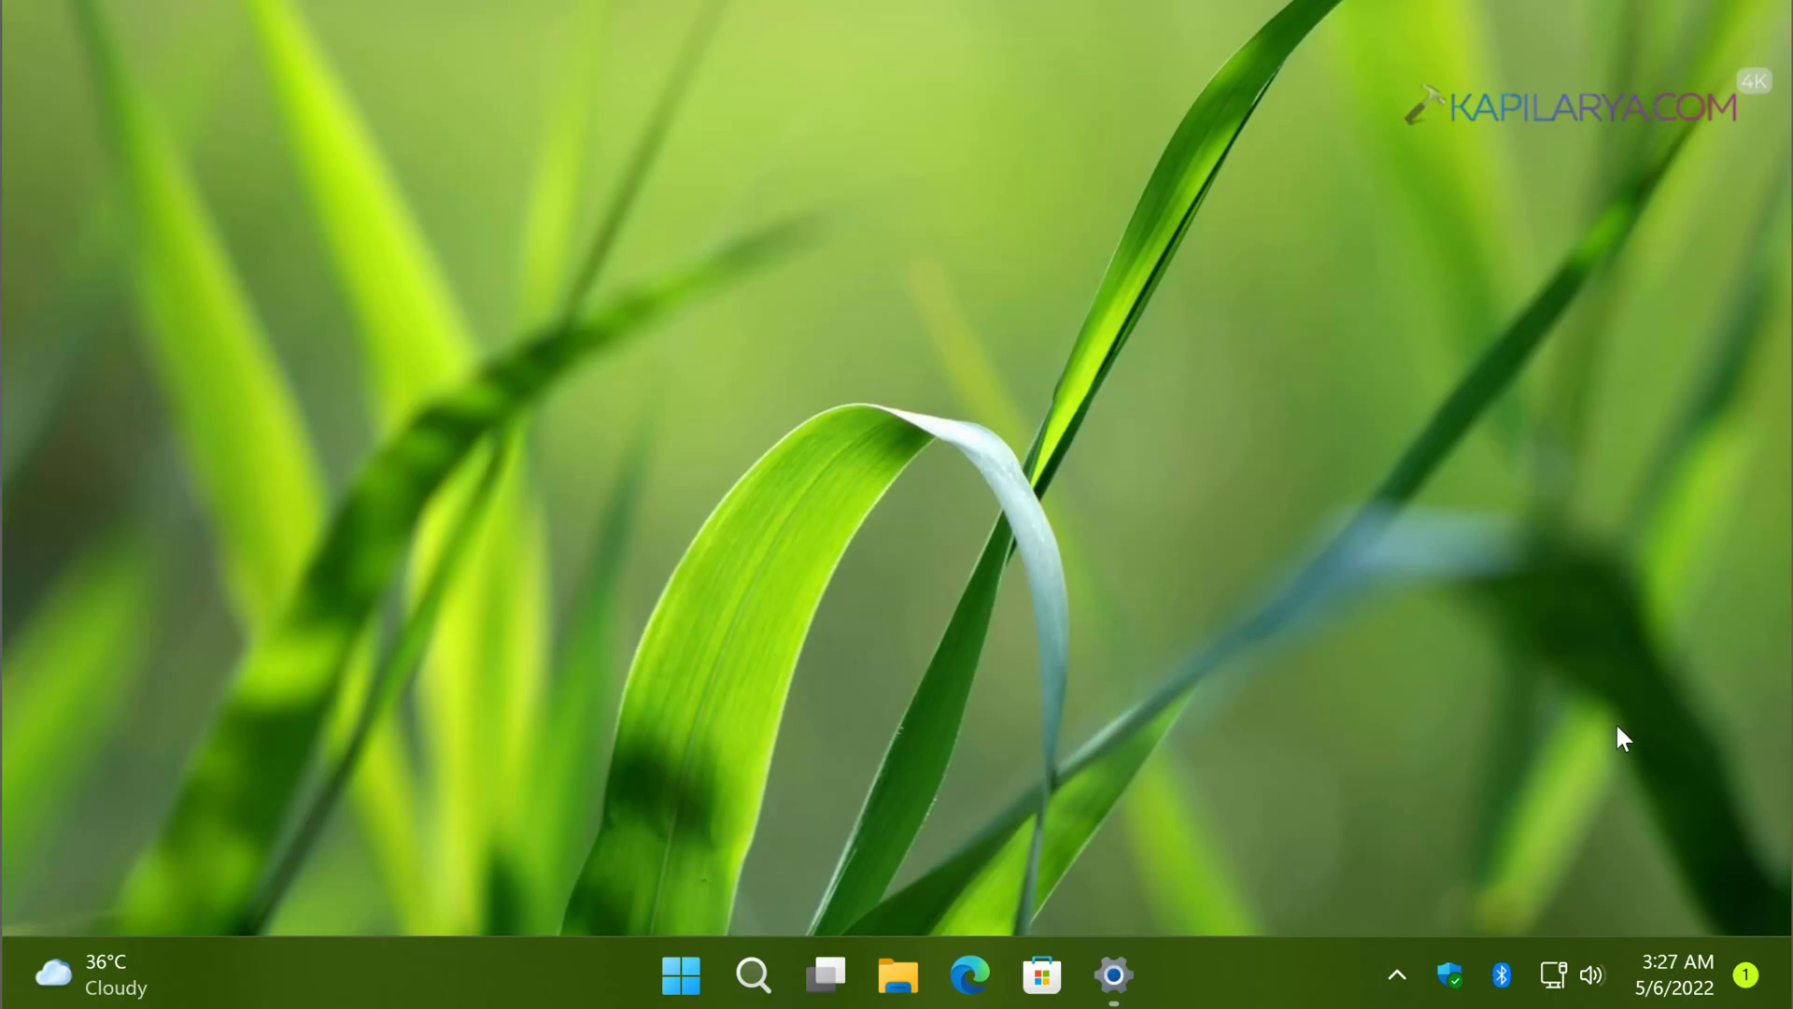
Launch netplwiz, select Demo user in the User Accounts list, then close the window
key("super+r")
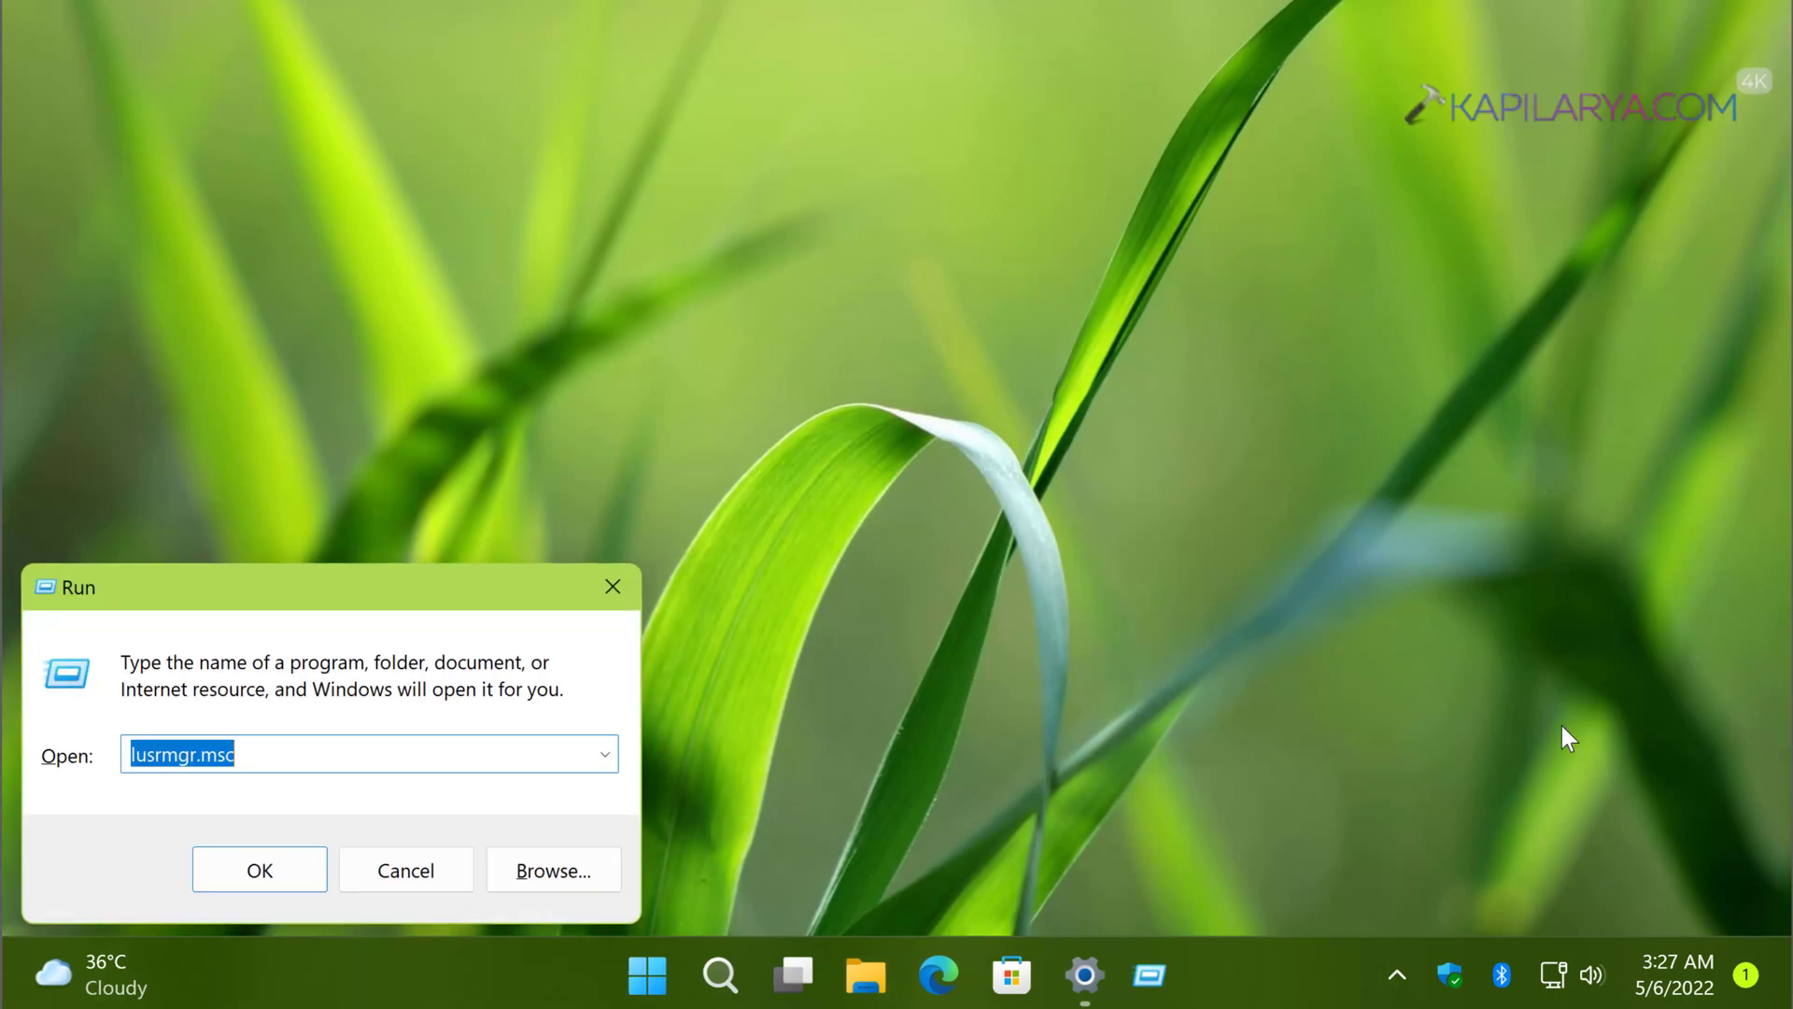
type("netpl")
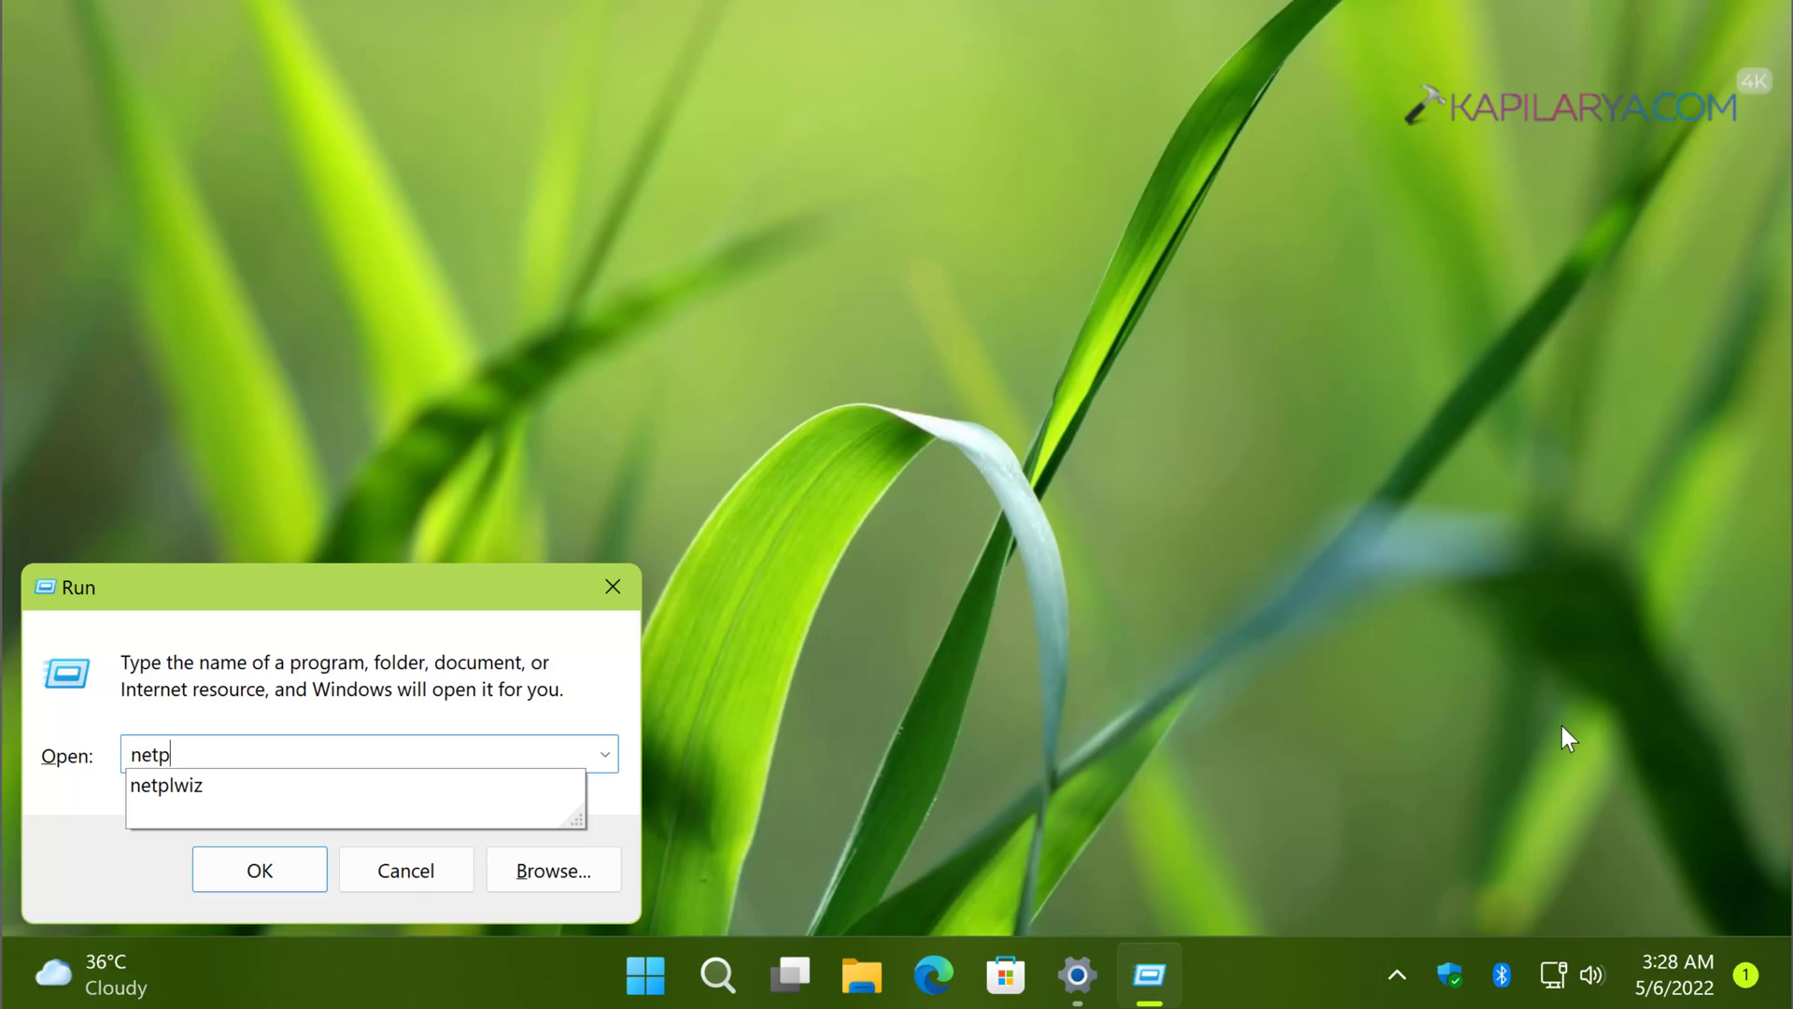
key("Down")
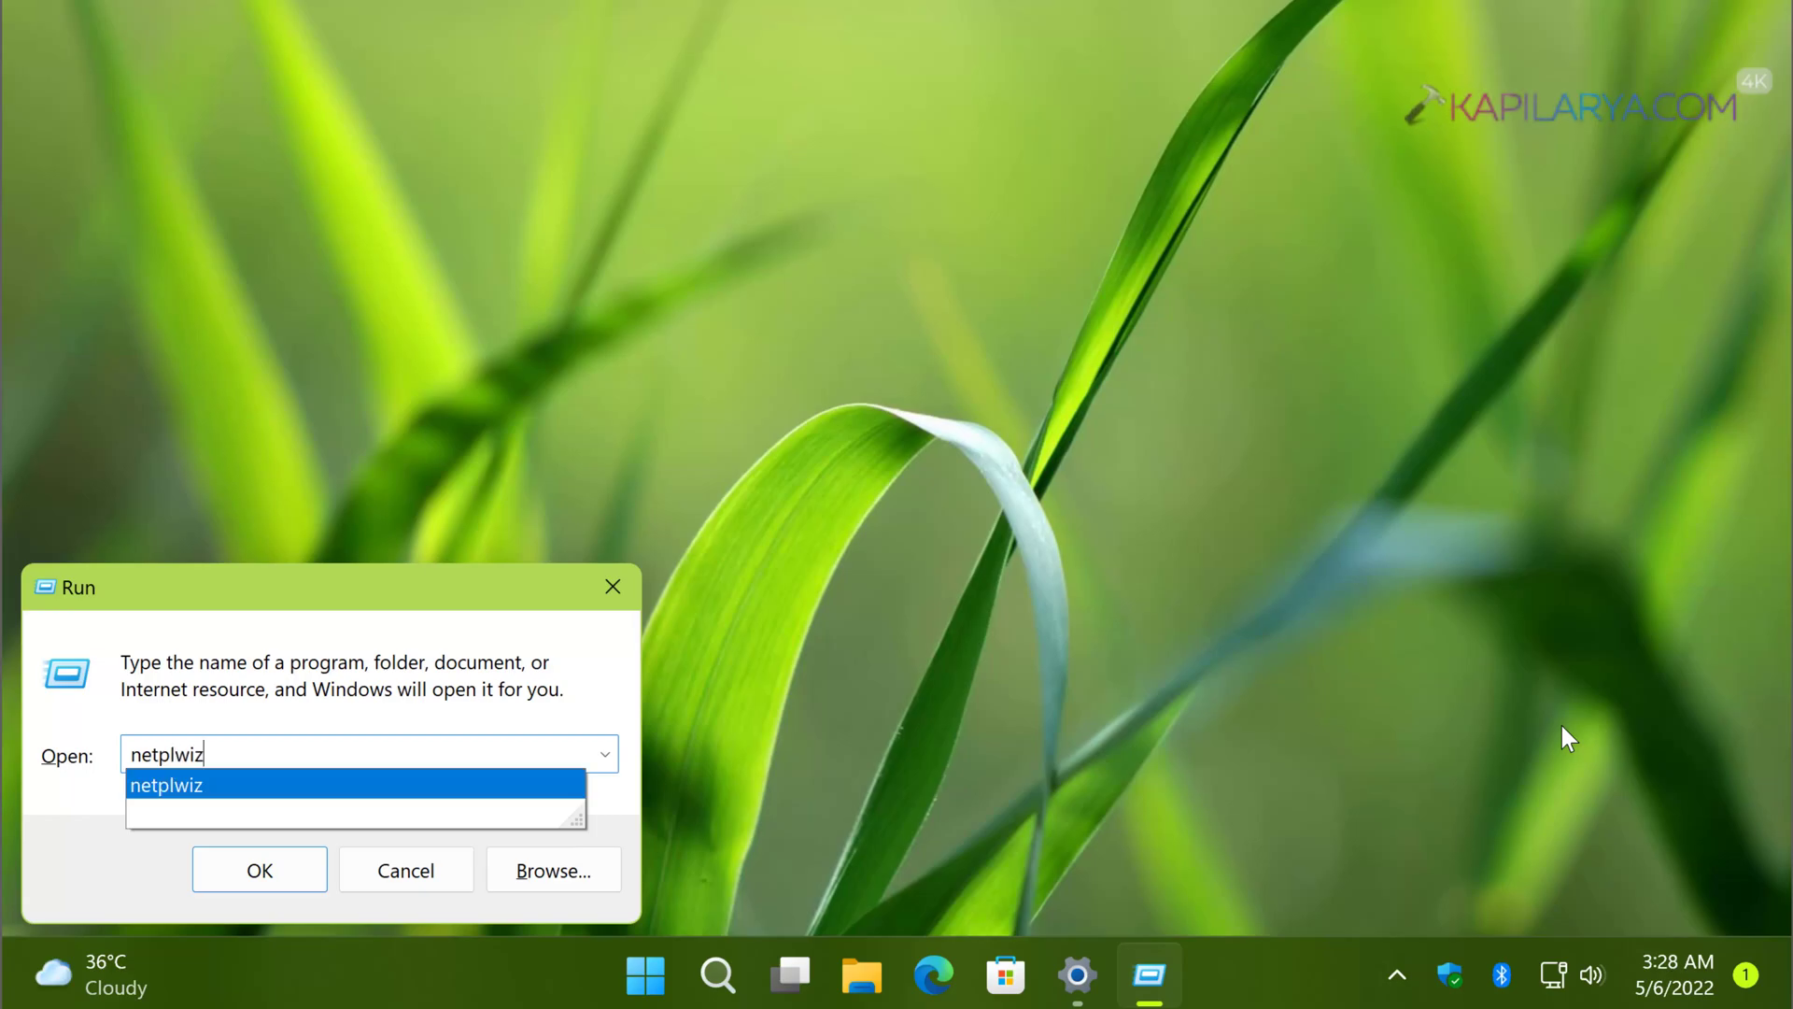
key("Return")
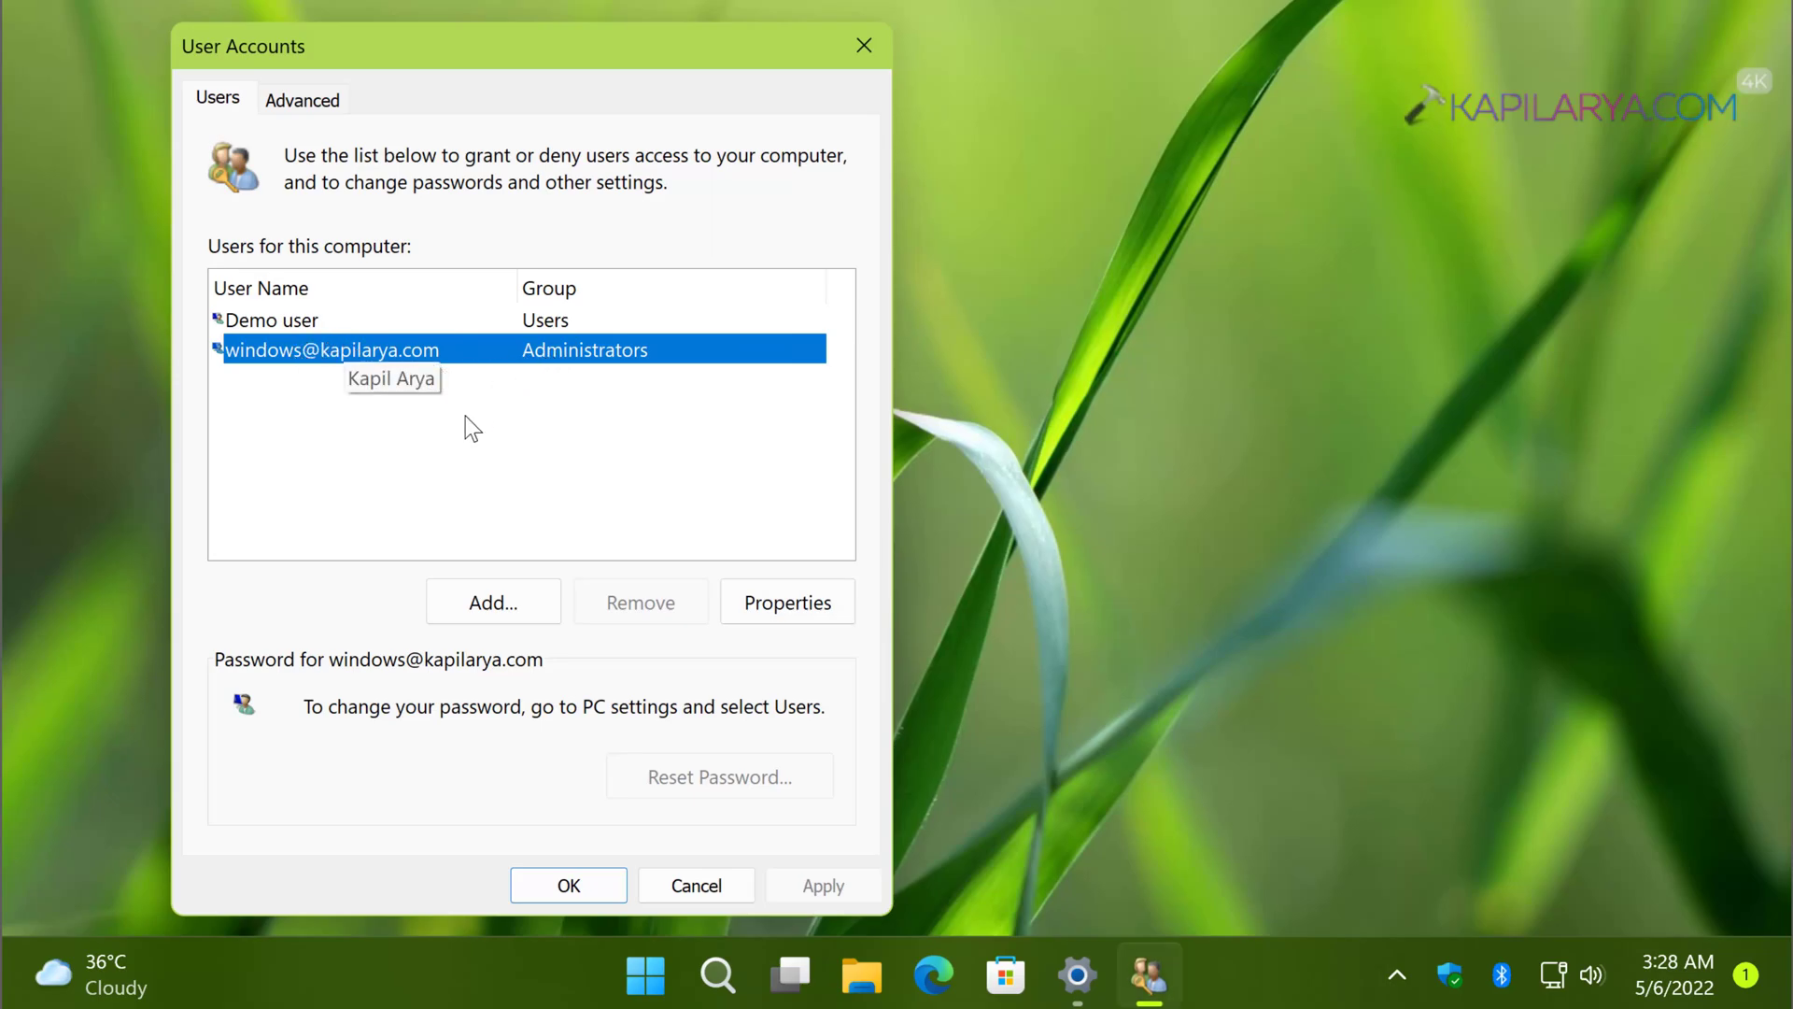
left_click(297, 322)
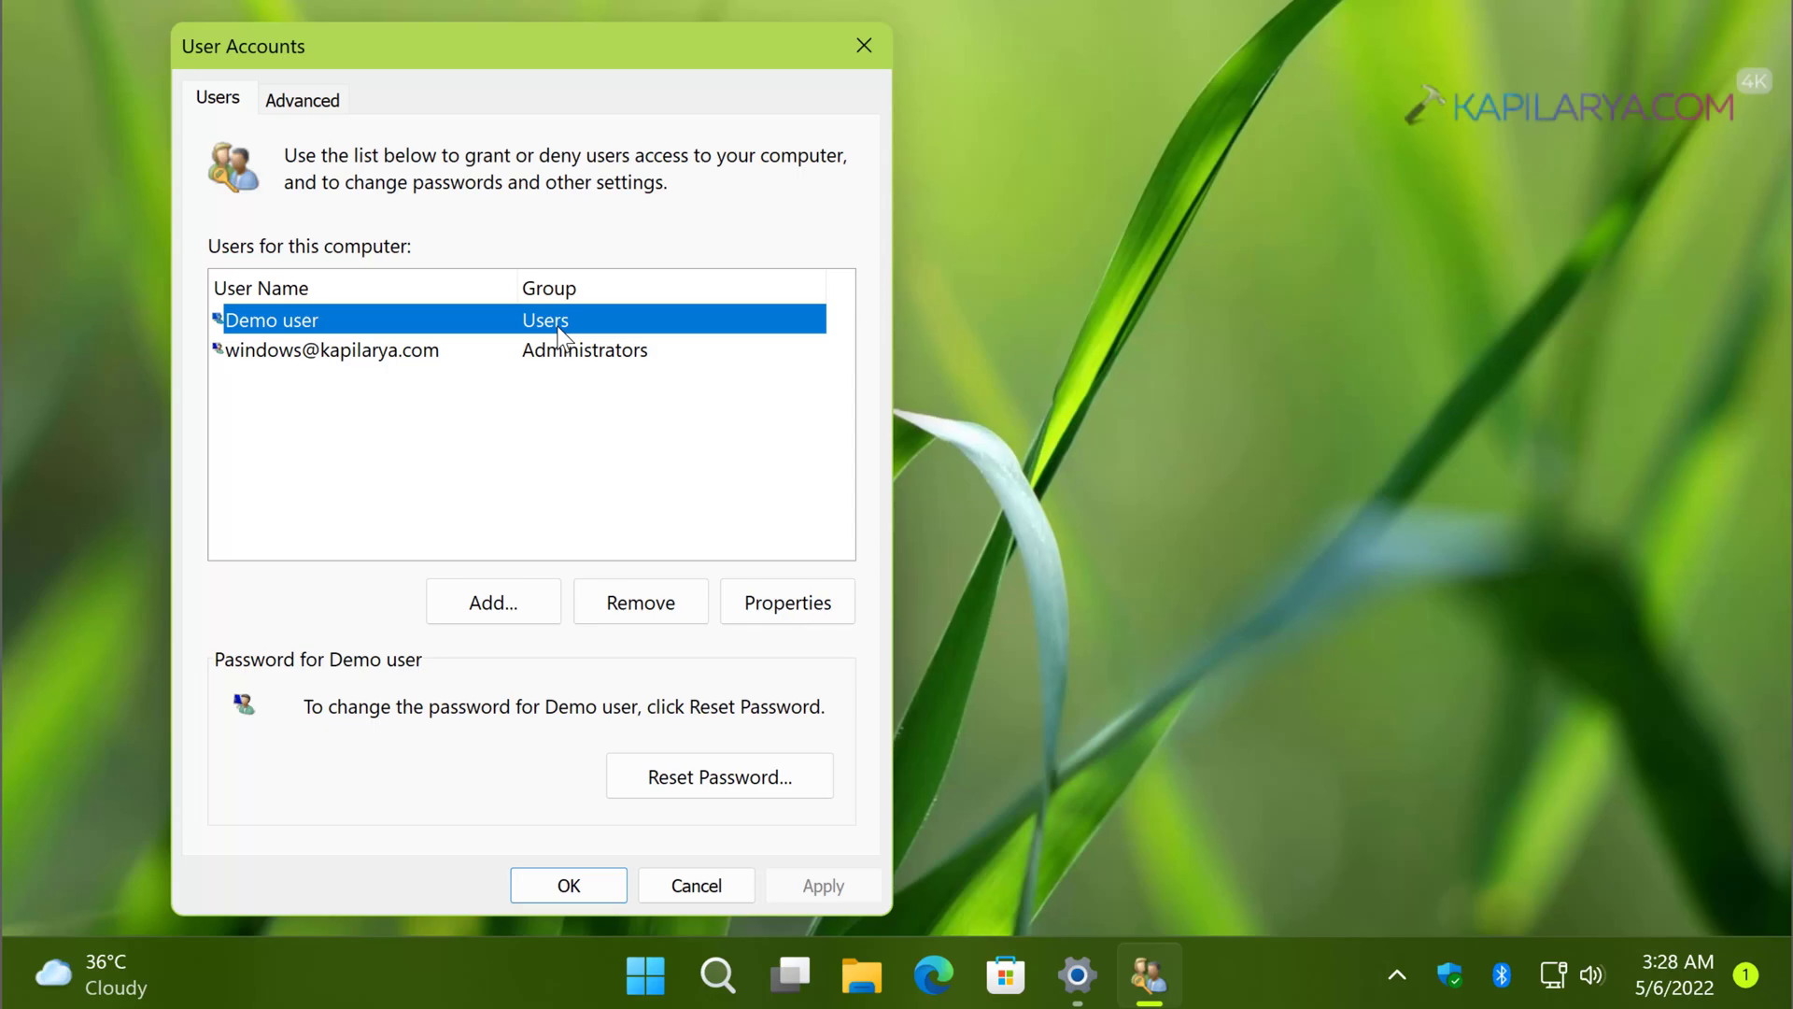
left_click(857, 41)
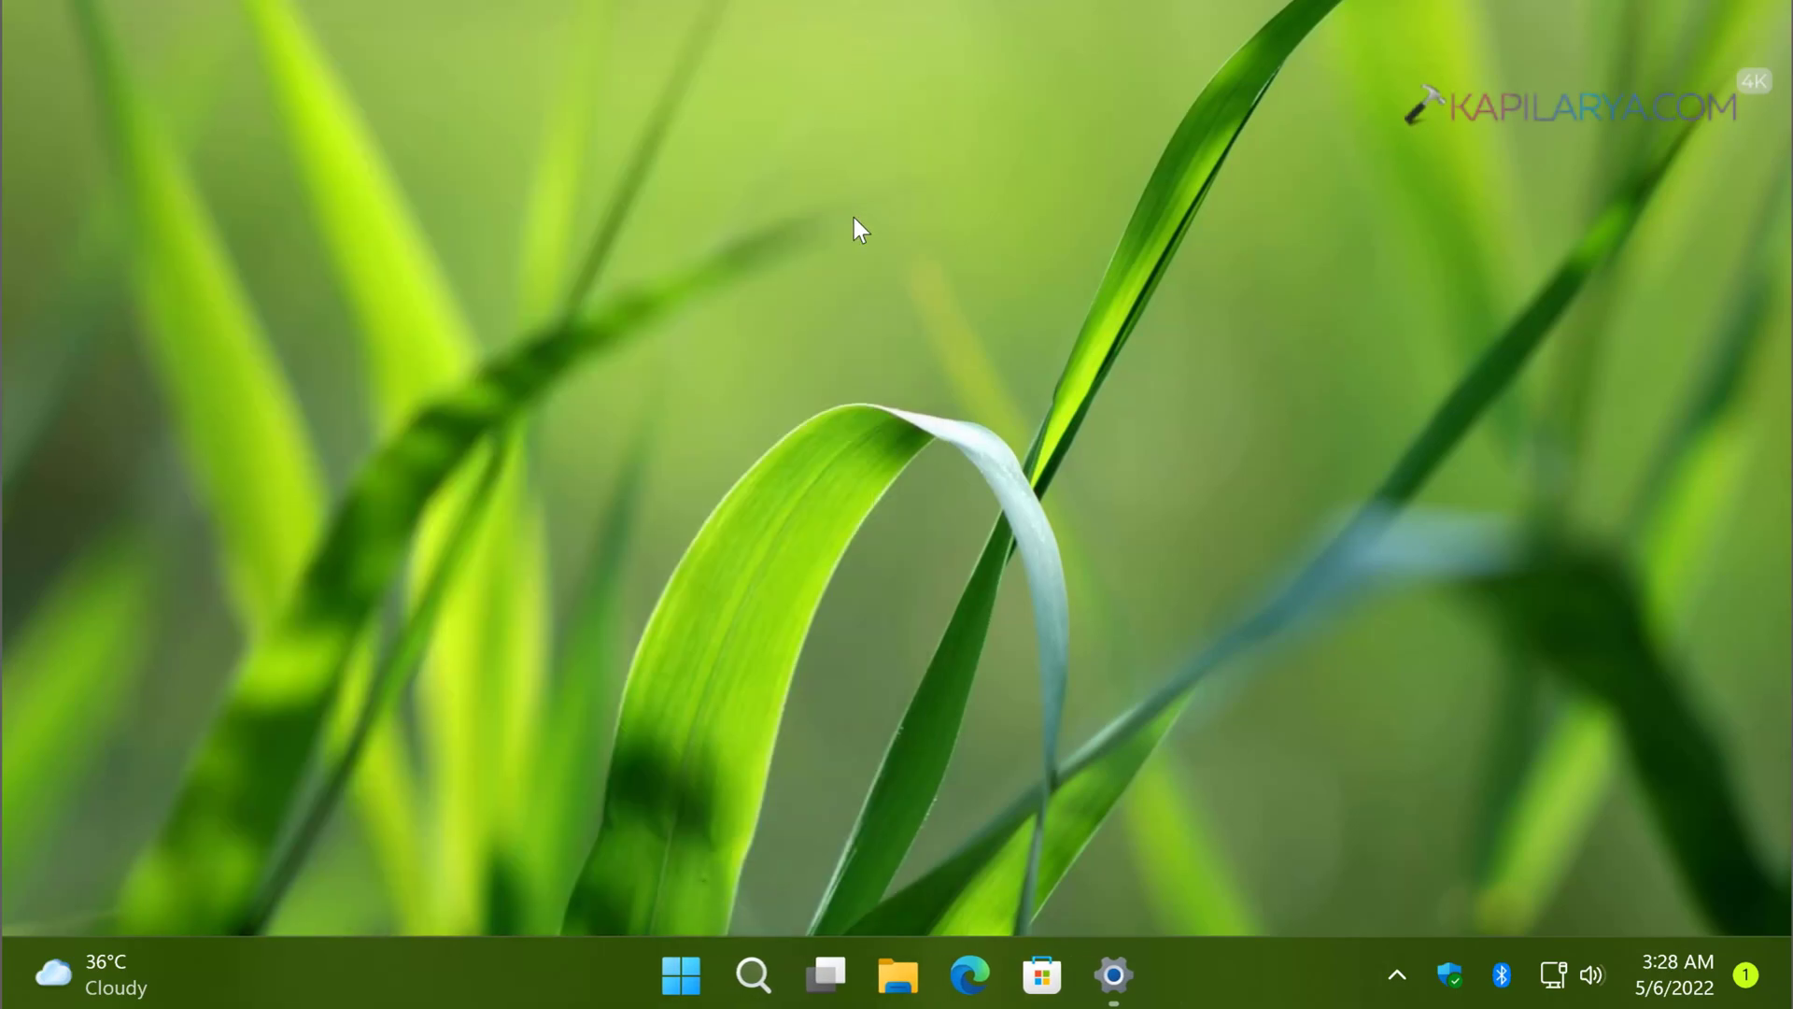
left_click(681, 974)
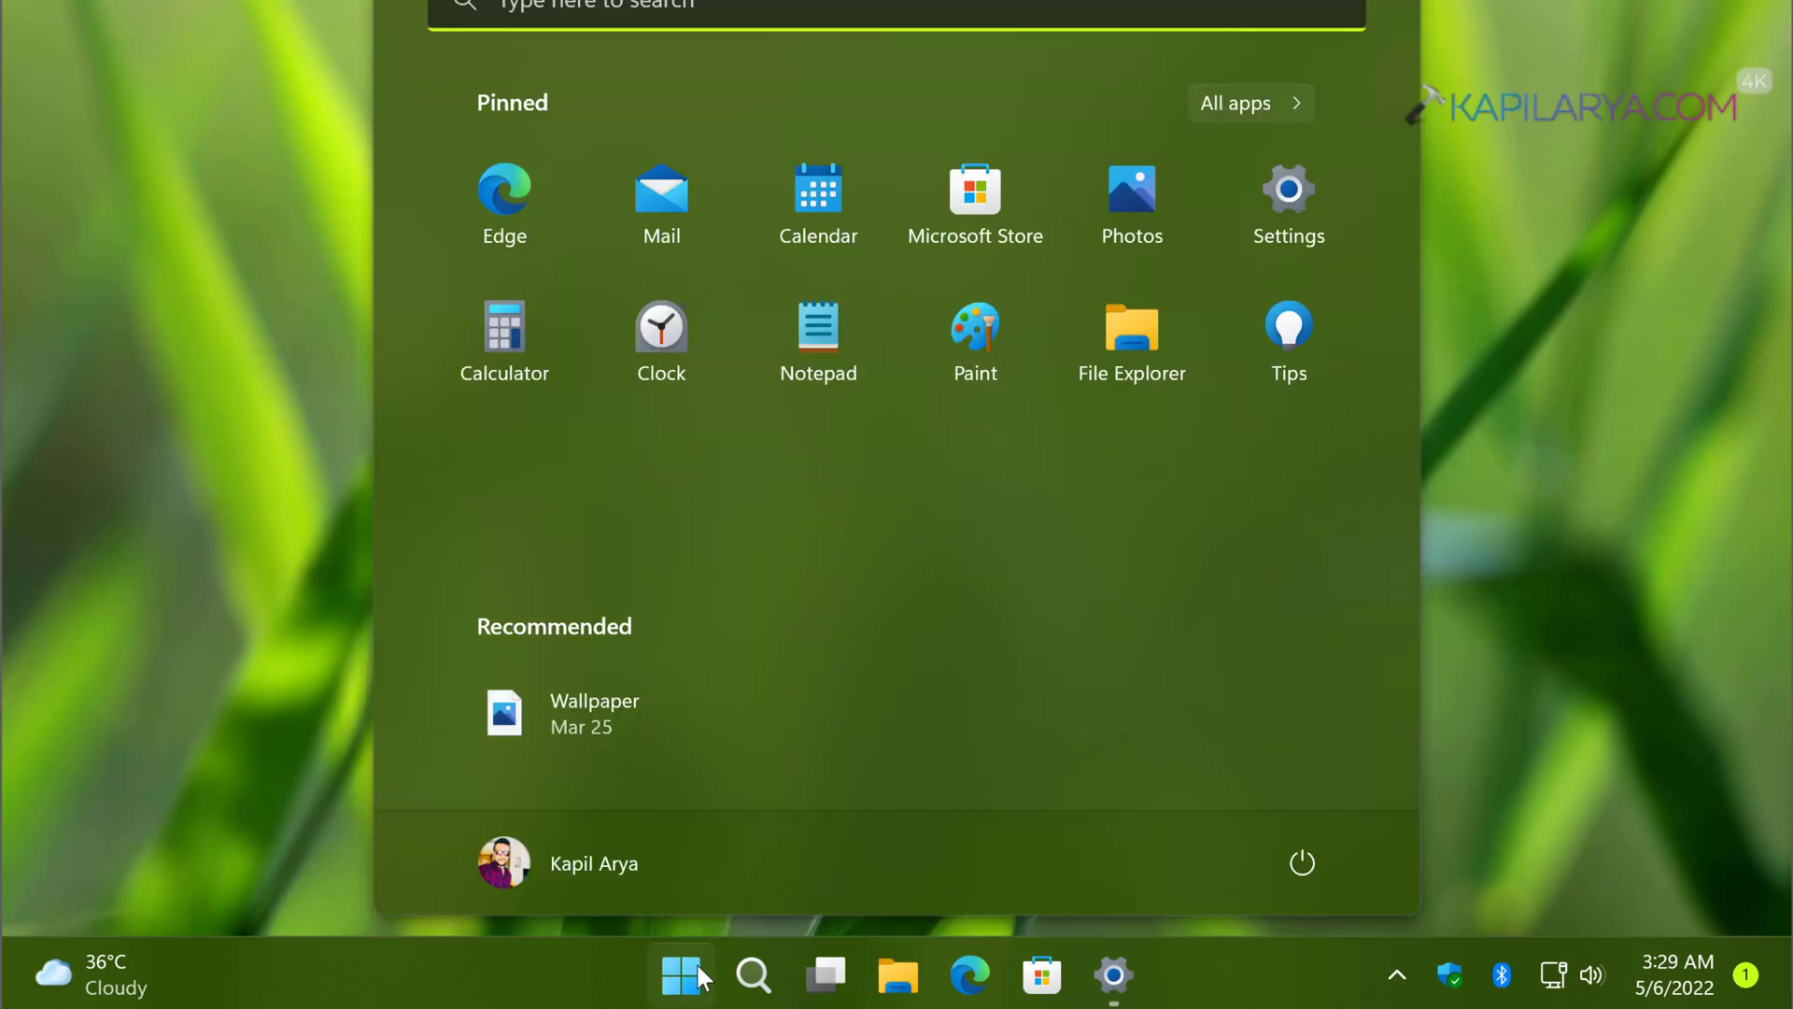
left_click(632, 856)
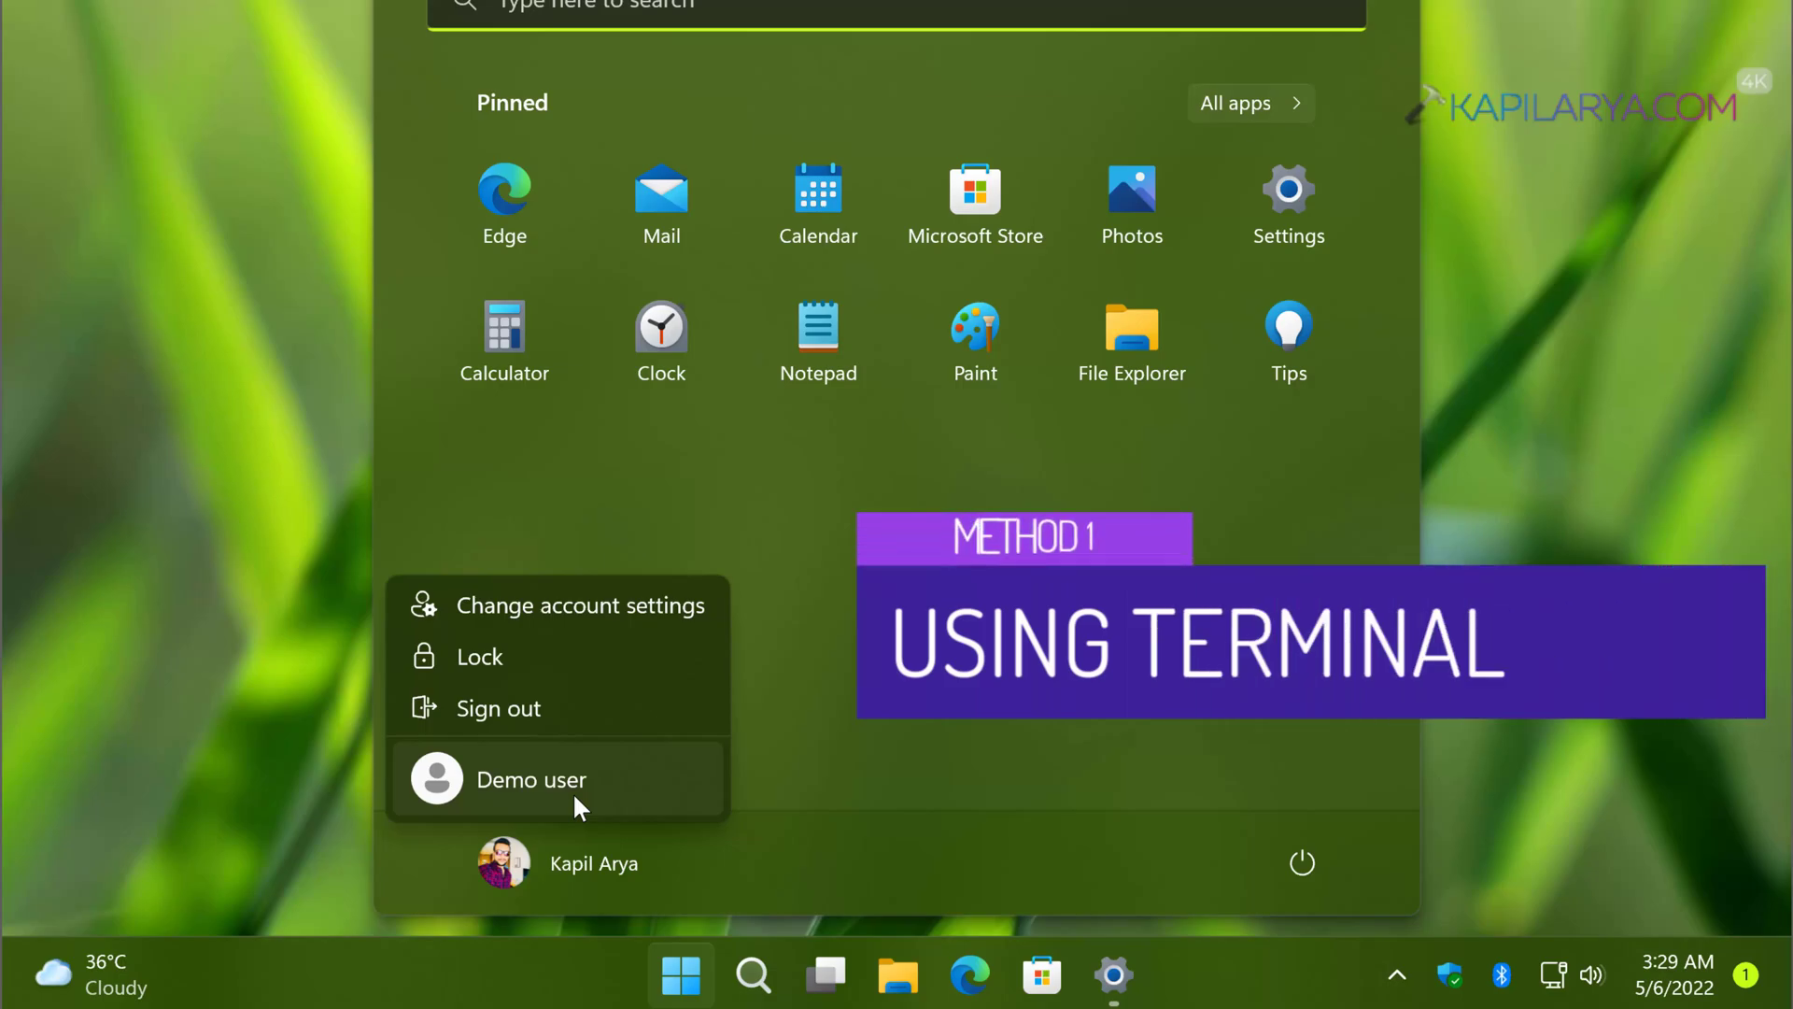
key("Escape")
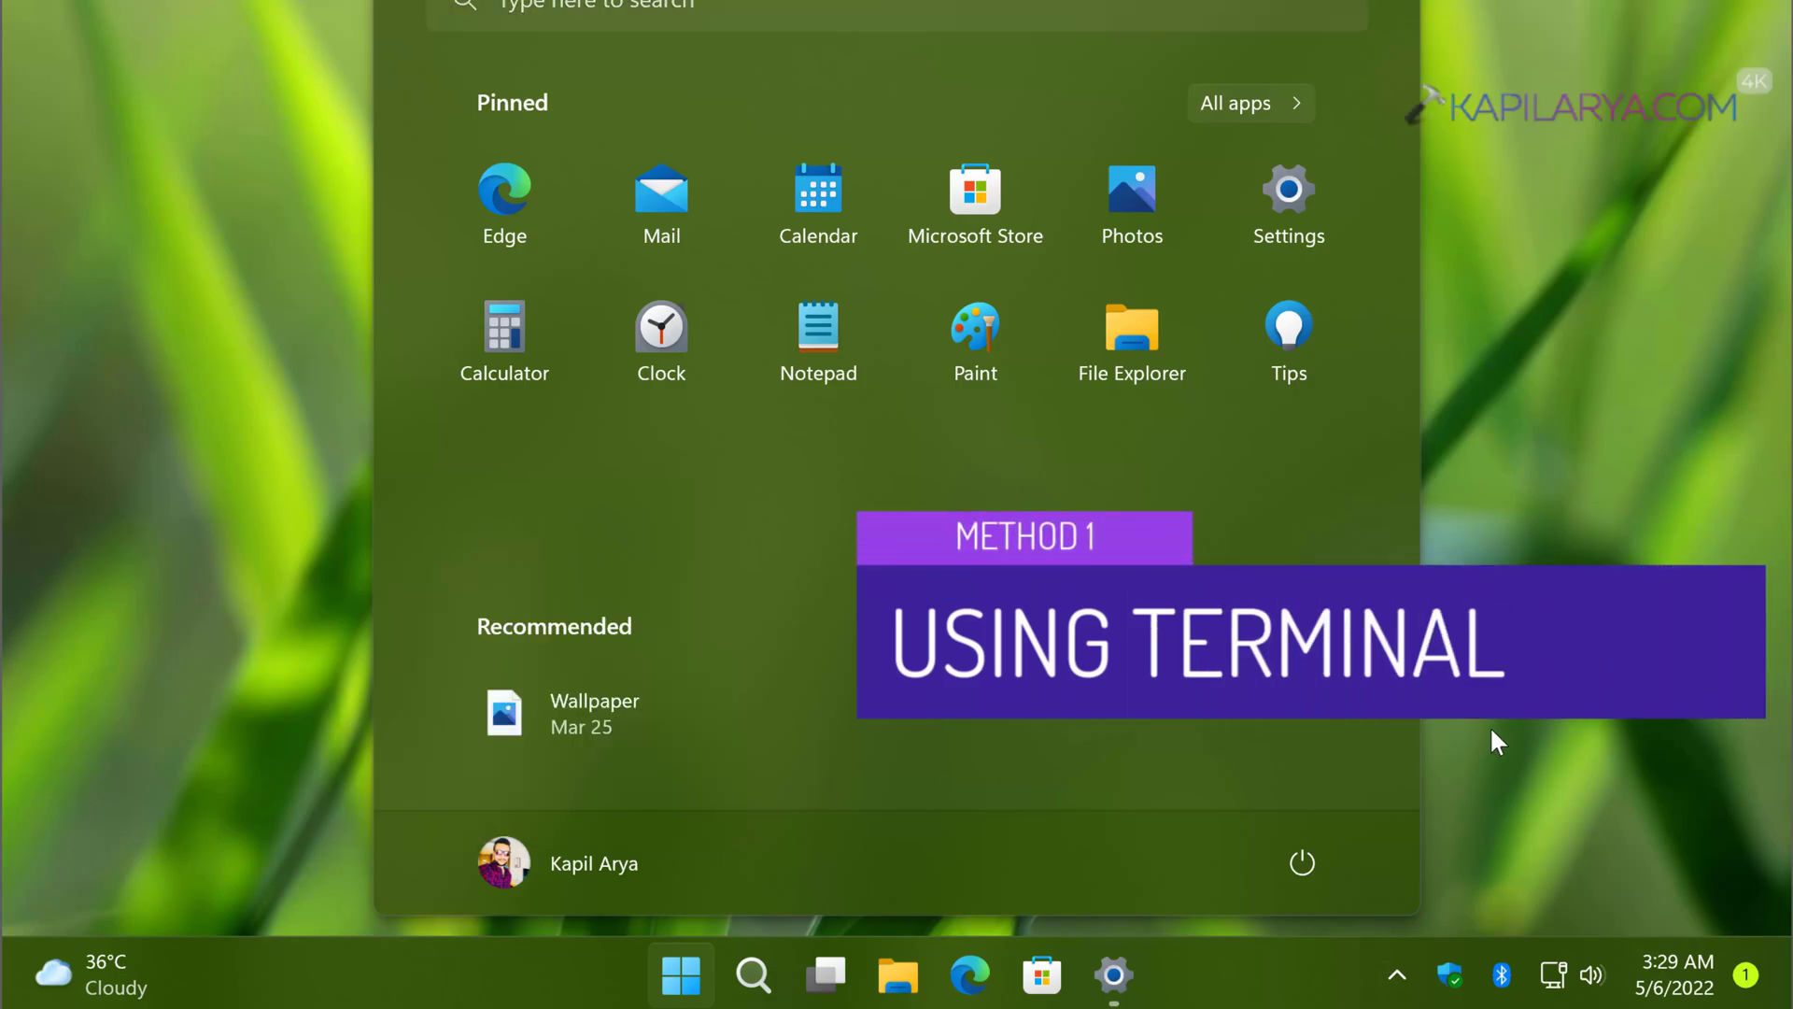
key("Escape")
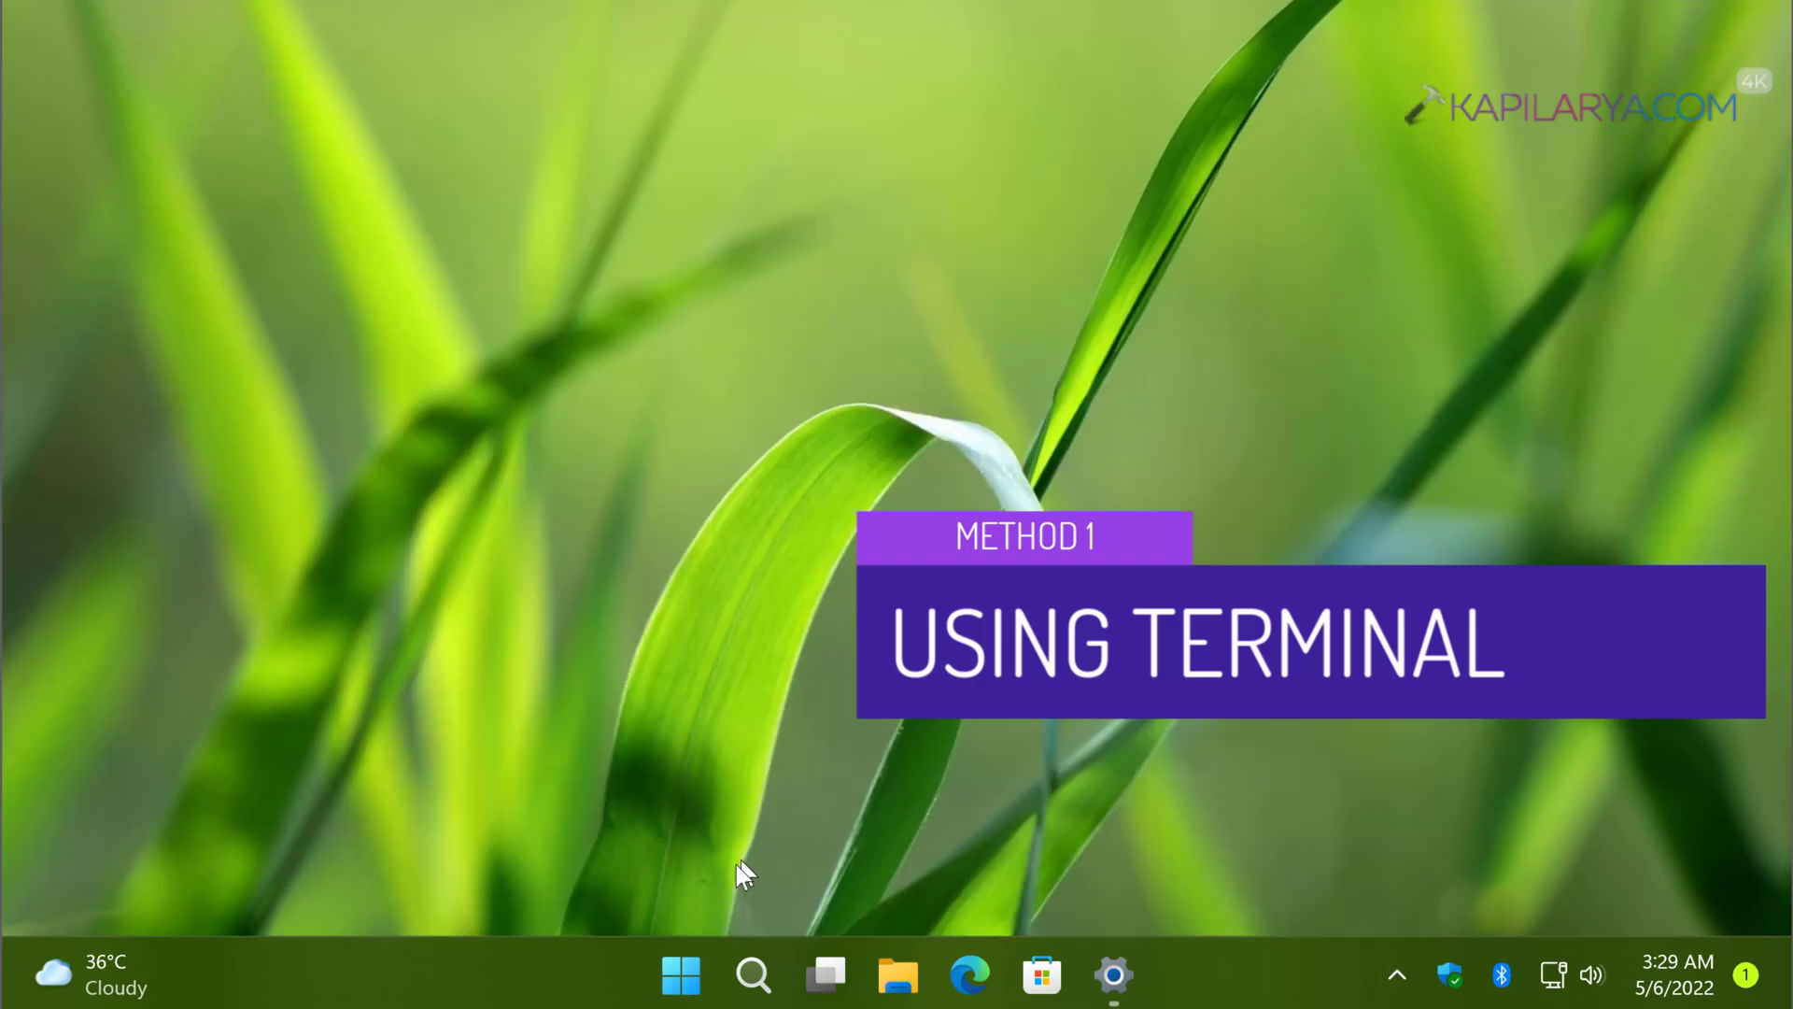
Start Terminal (Admin) from the Start button's context menu and approve the UAC prompt
right_click(684, 977)
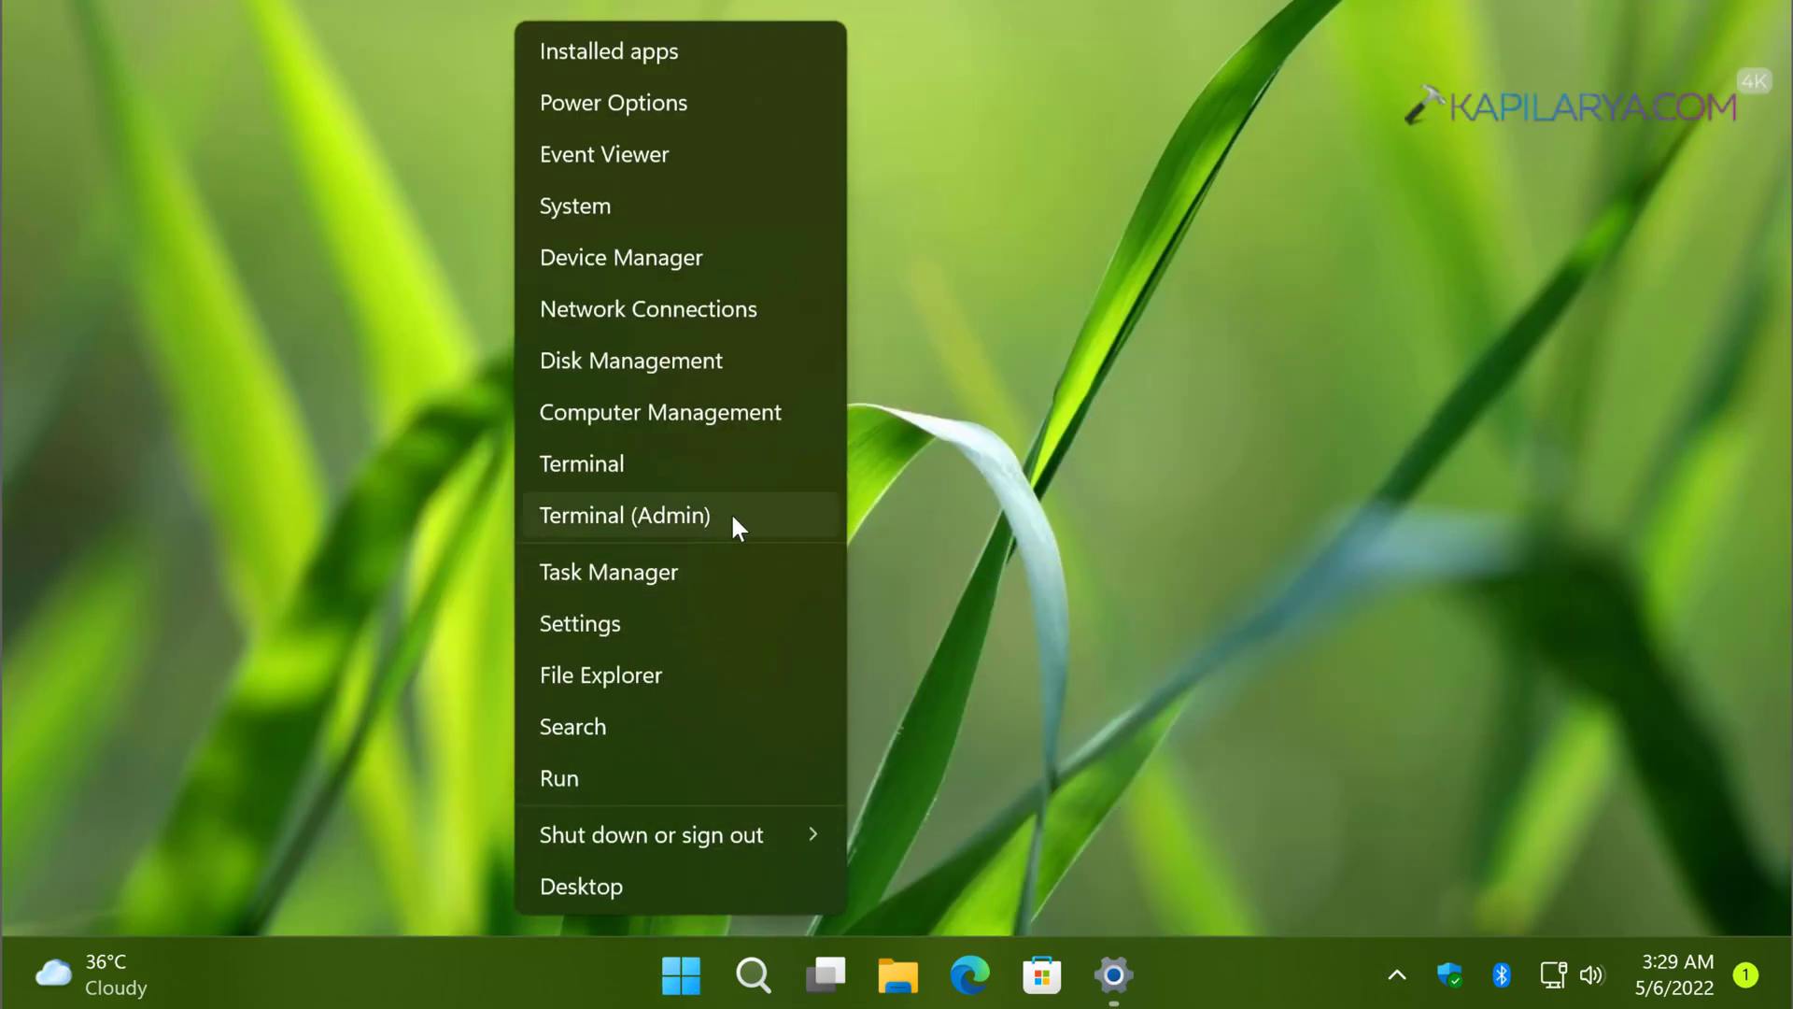
left_click(732, 517)
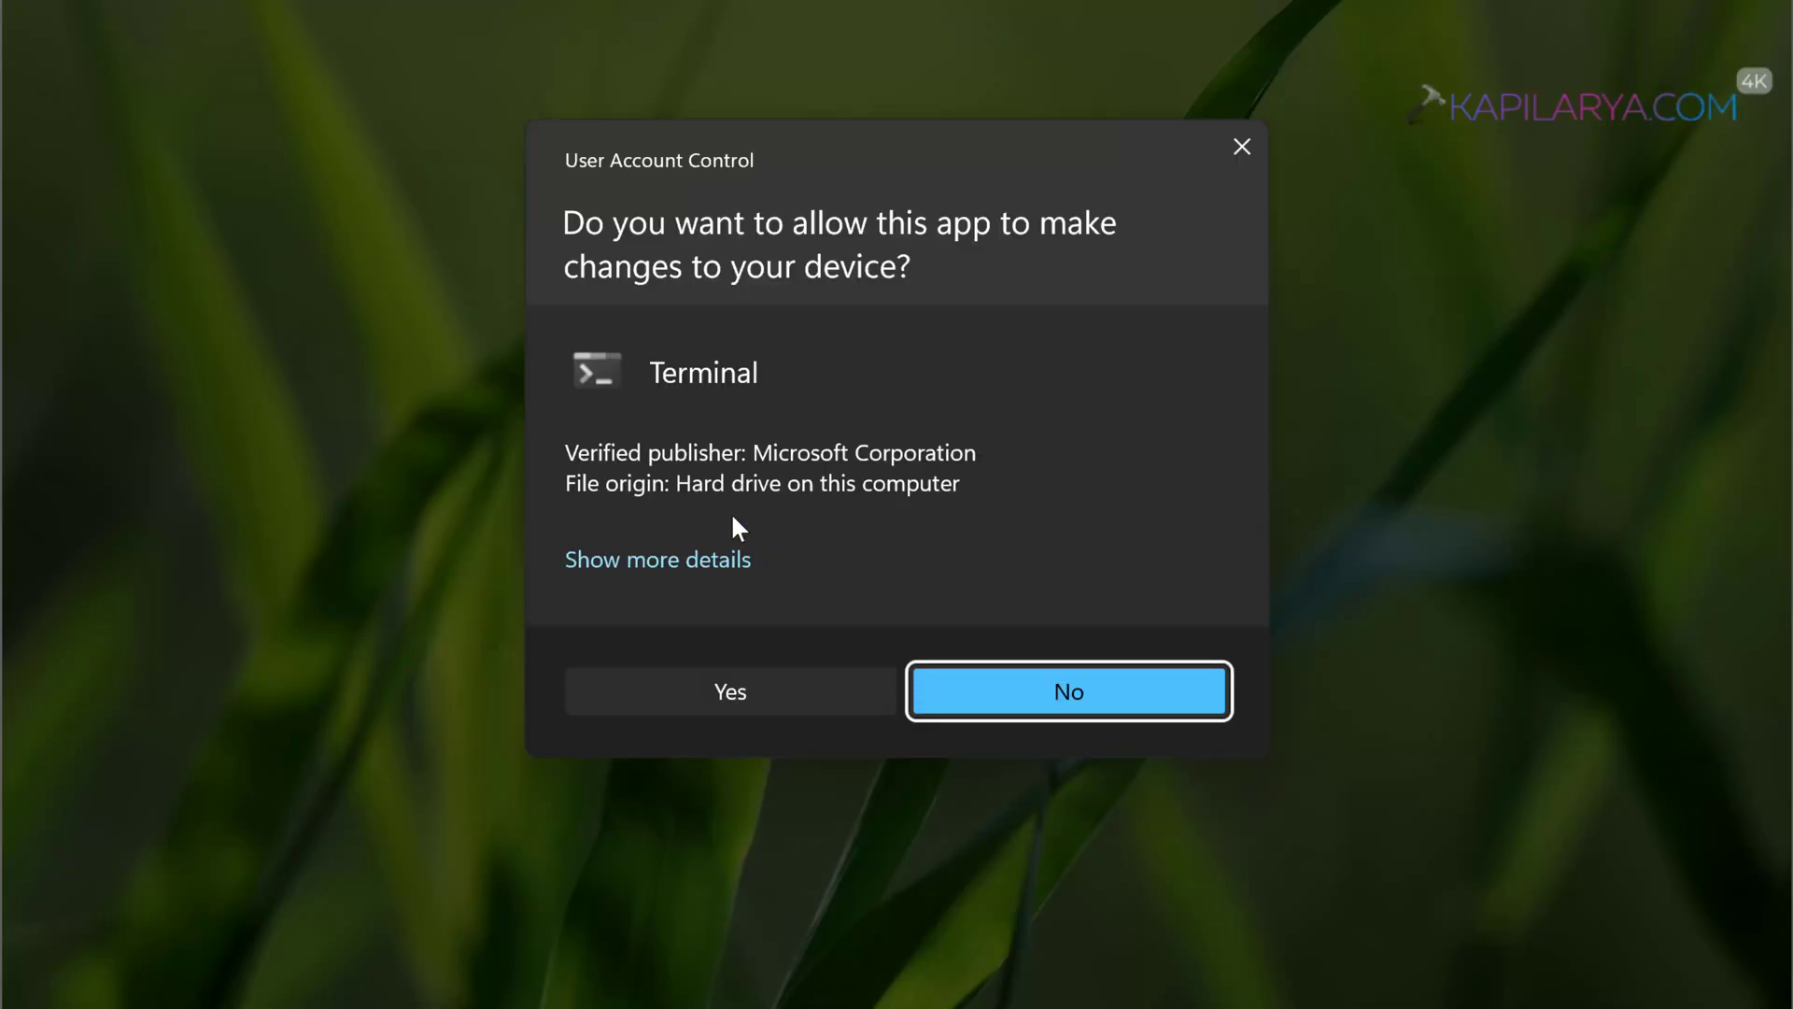
left_click(669, 683)
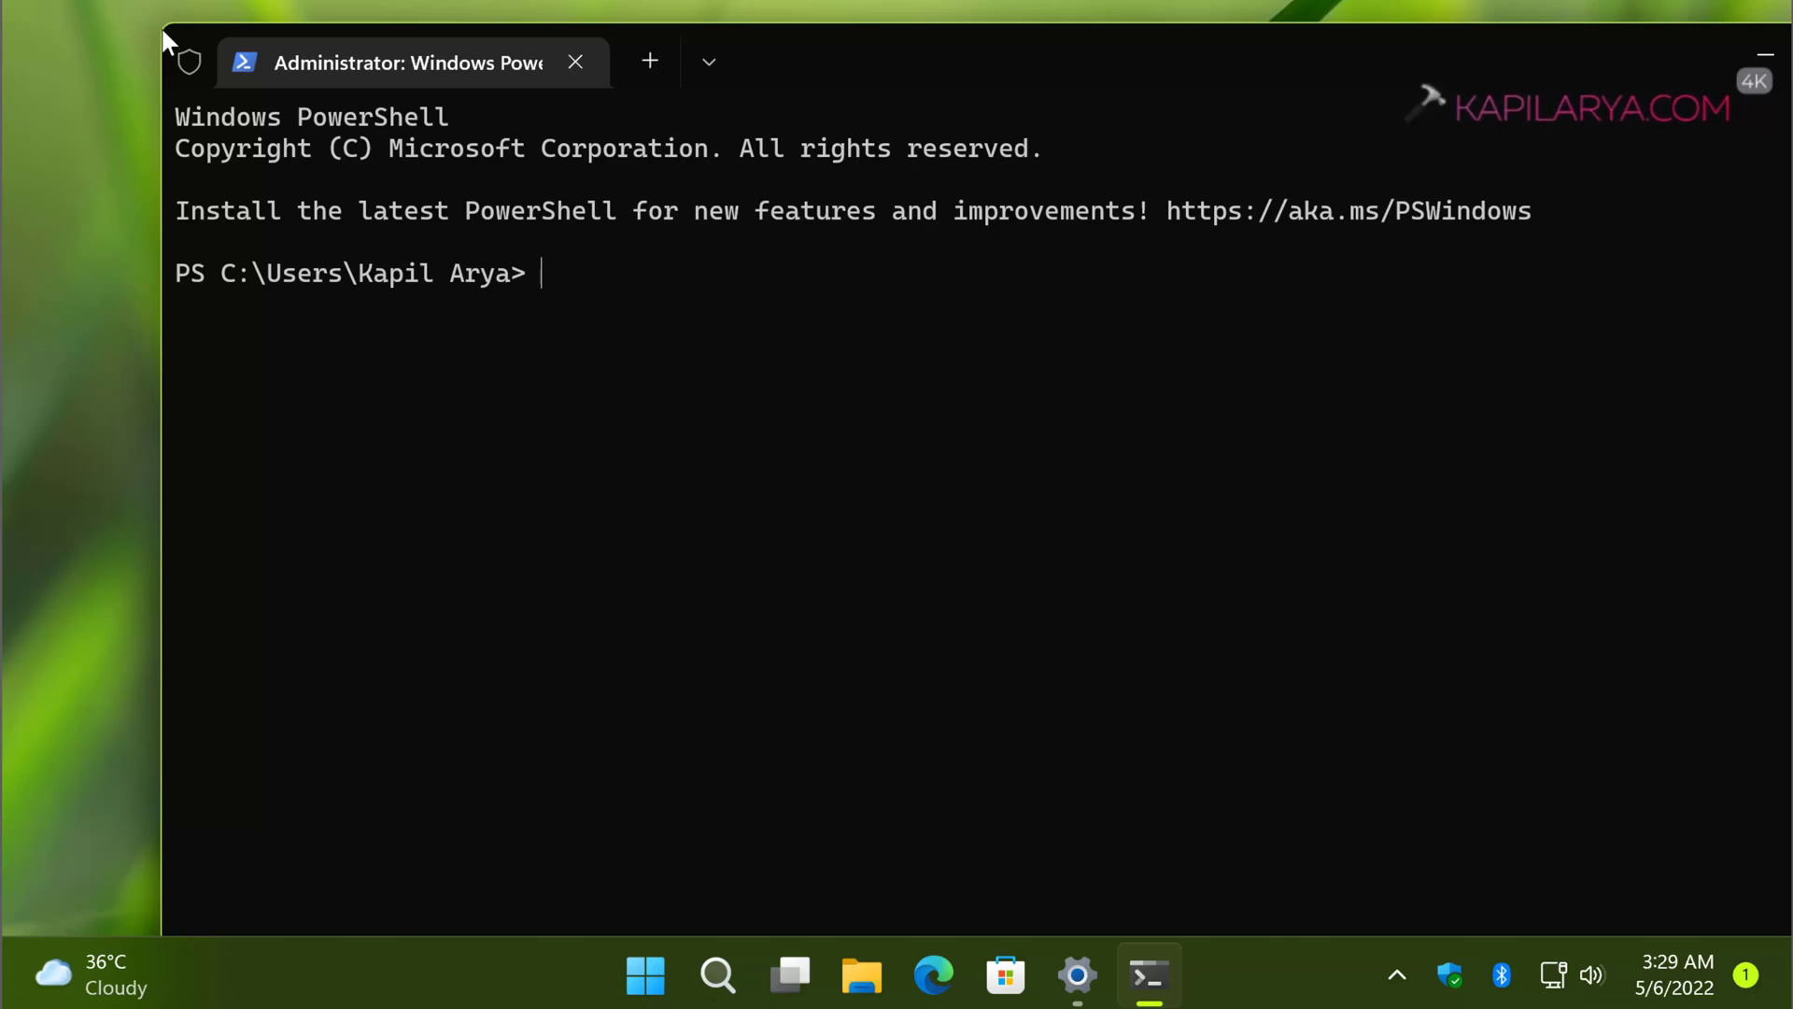
Shrink the terminal, move it to the top of the screen, and run Get-LocalUser
left_click_drag(154, 23, 436, 106)
left_click_drag(1072, 149, 785, 16)
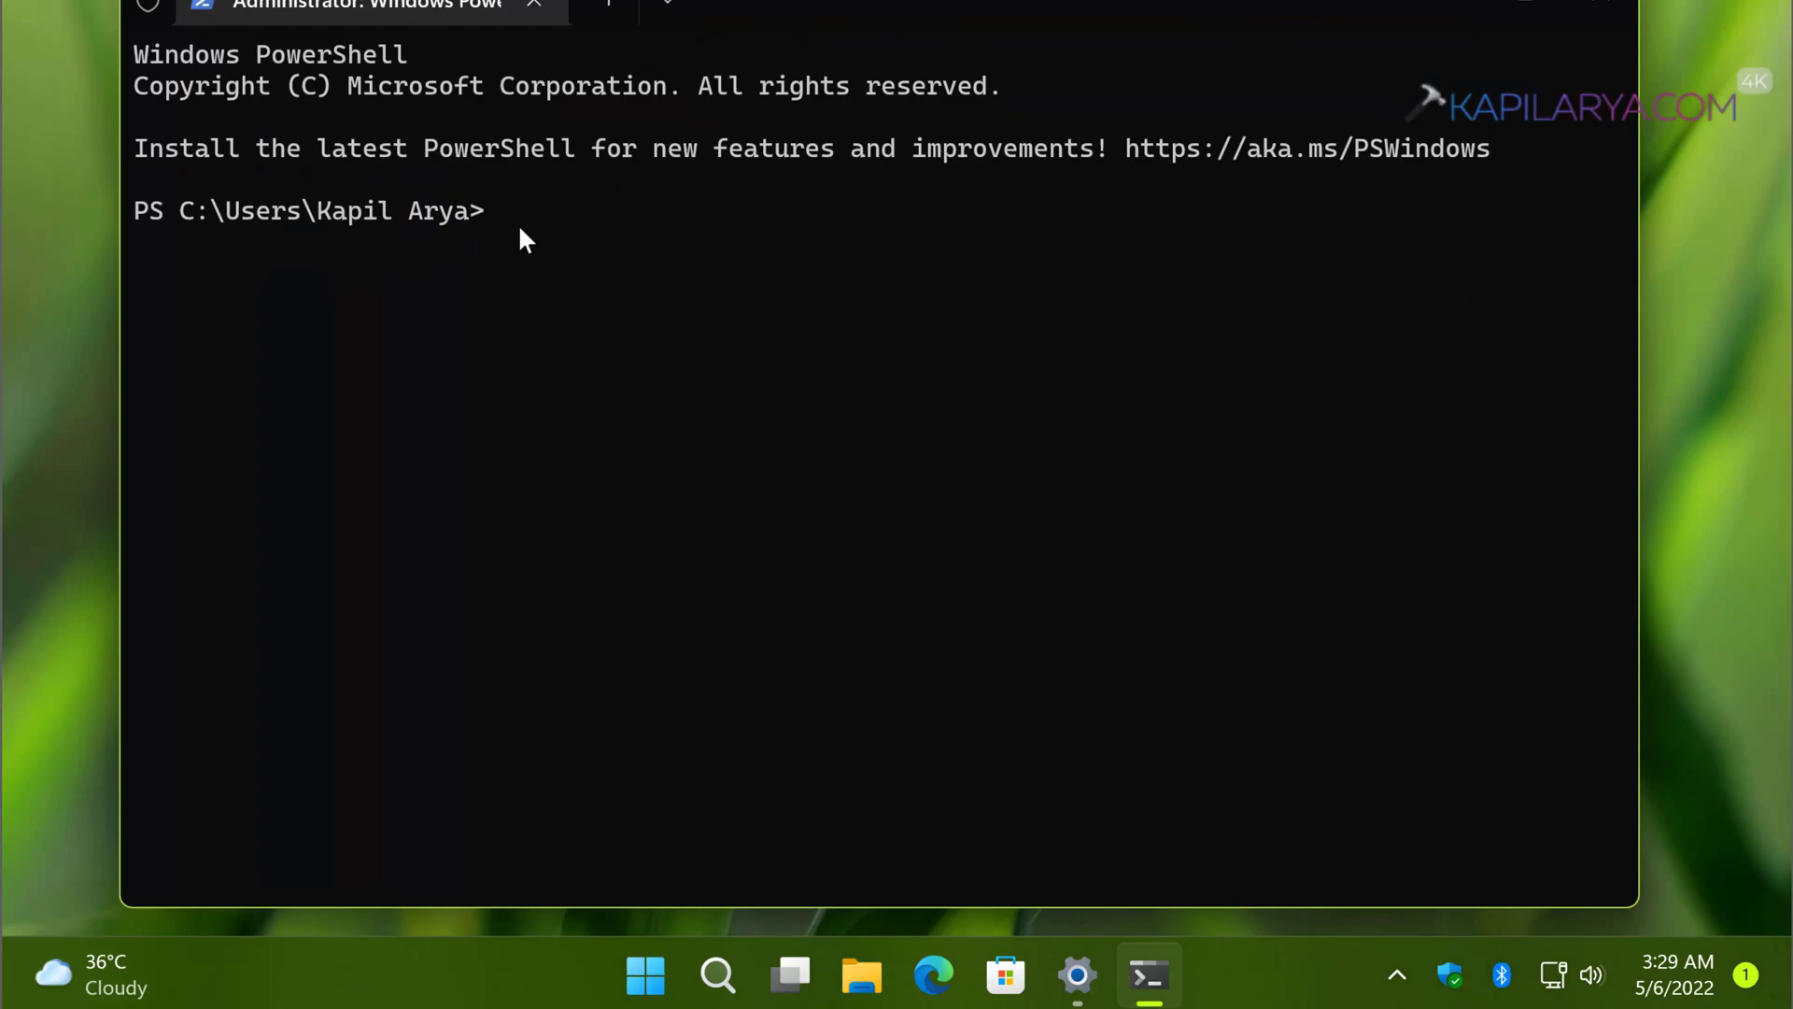
type("Get-LocalUser")
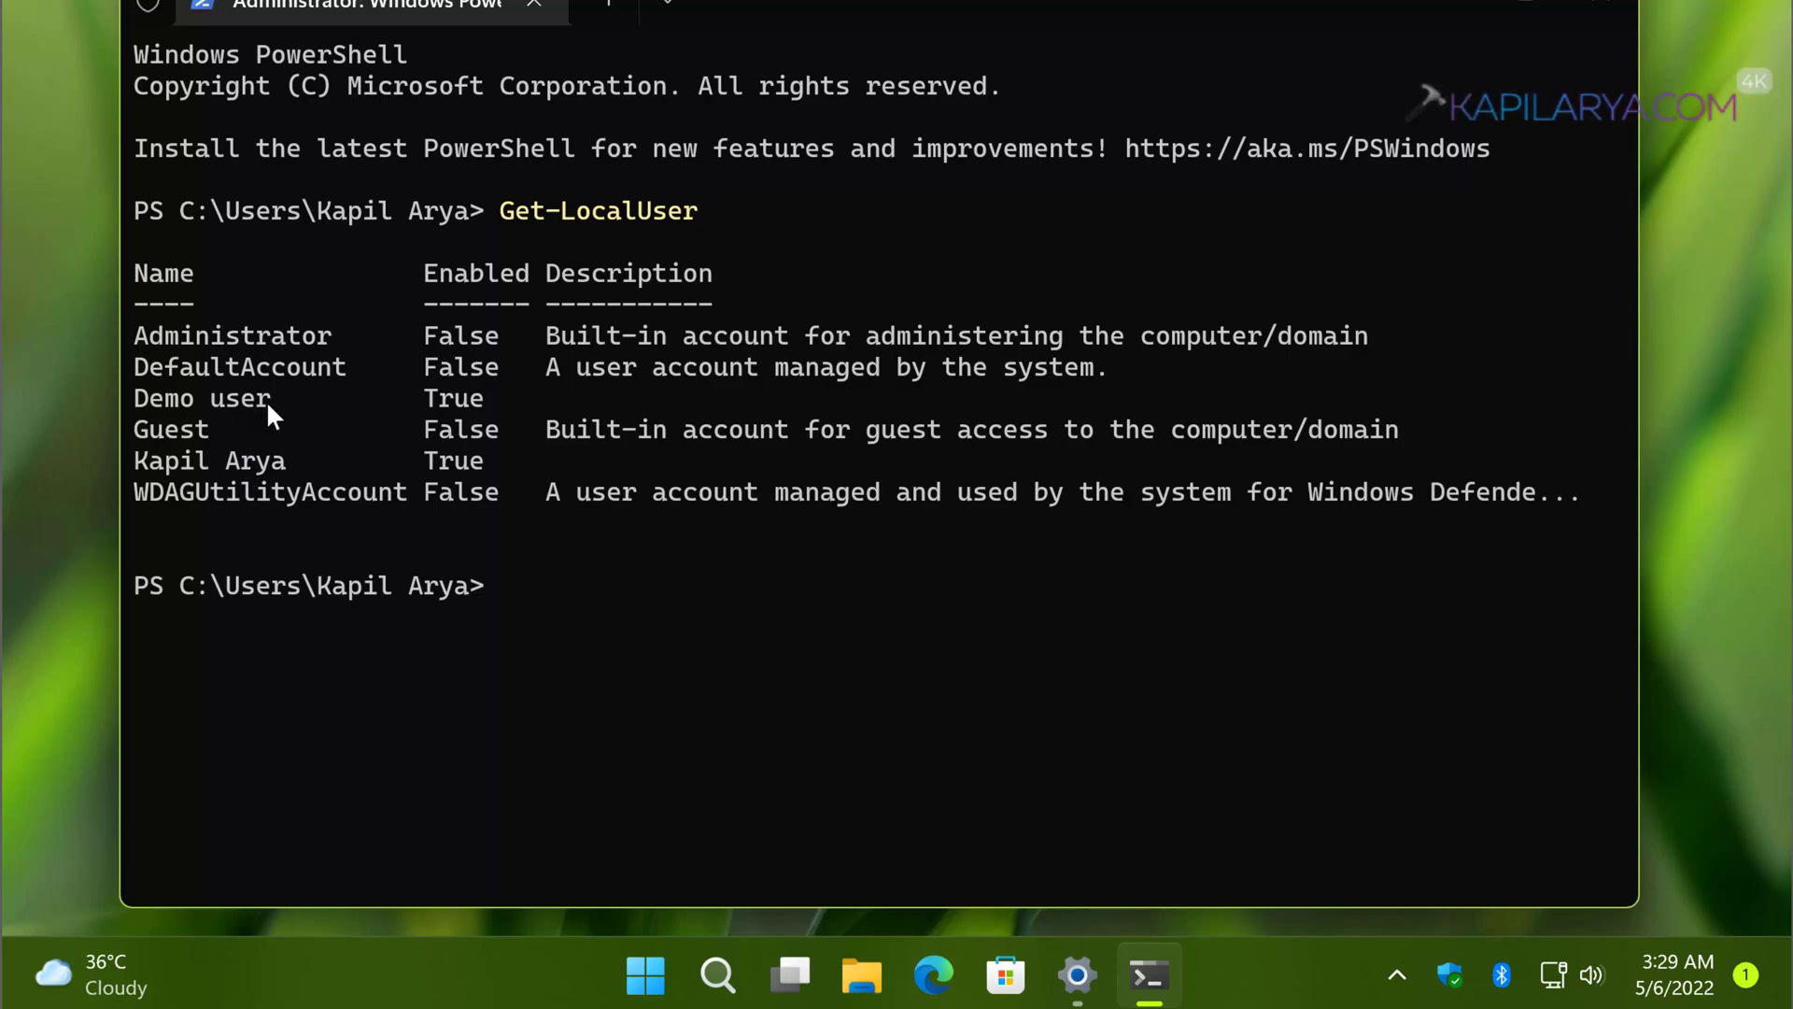
Run Disable-LocalUser -Name "Demo user" to disable the account
type("Disable-LocalUser -Name \"")
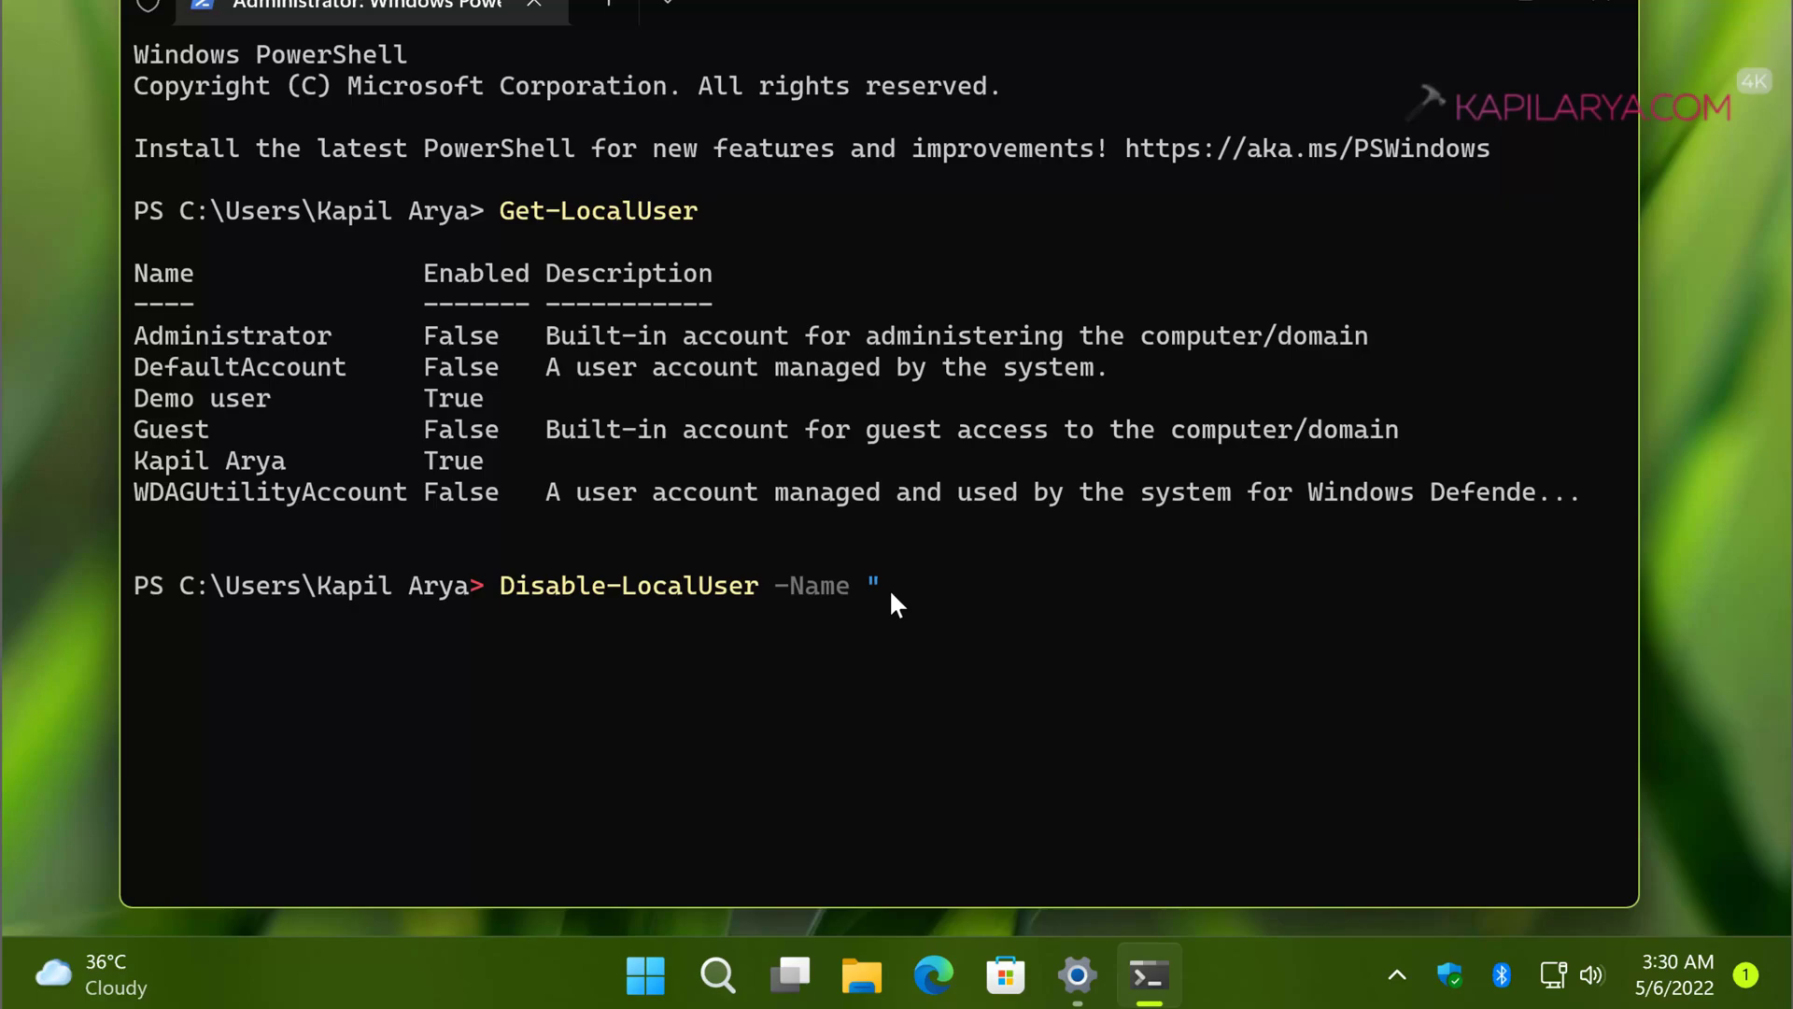
type("Demo ")
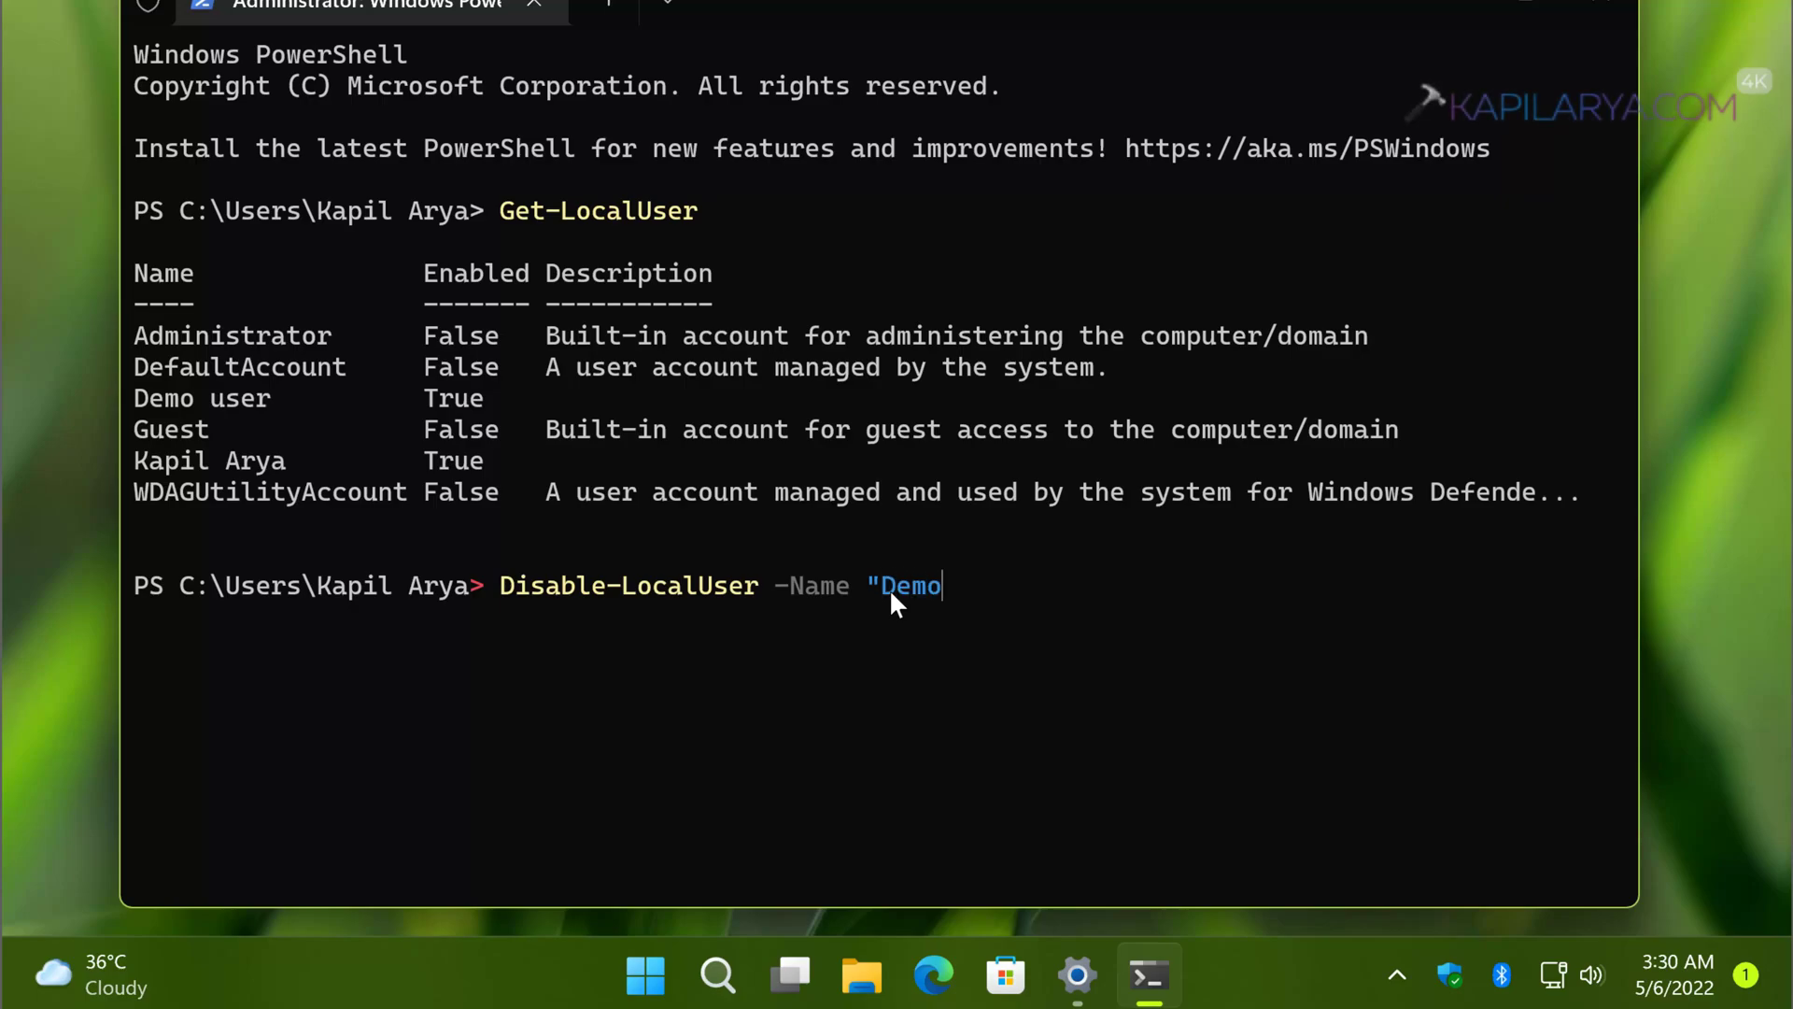
type("use")
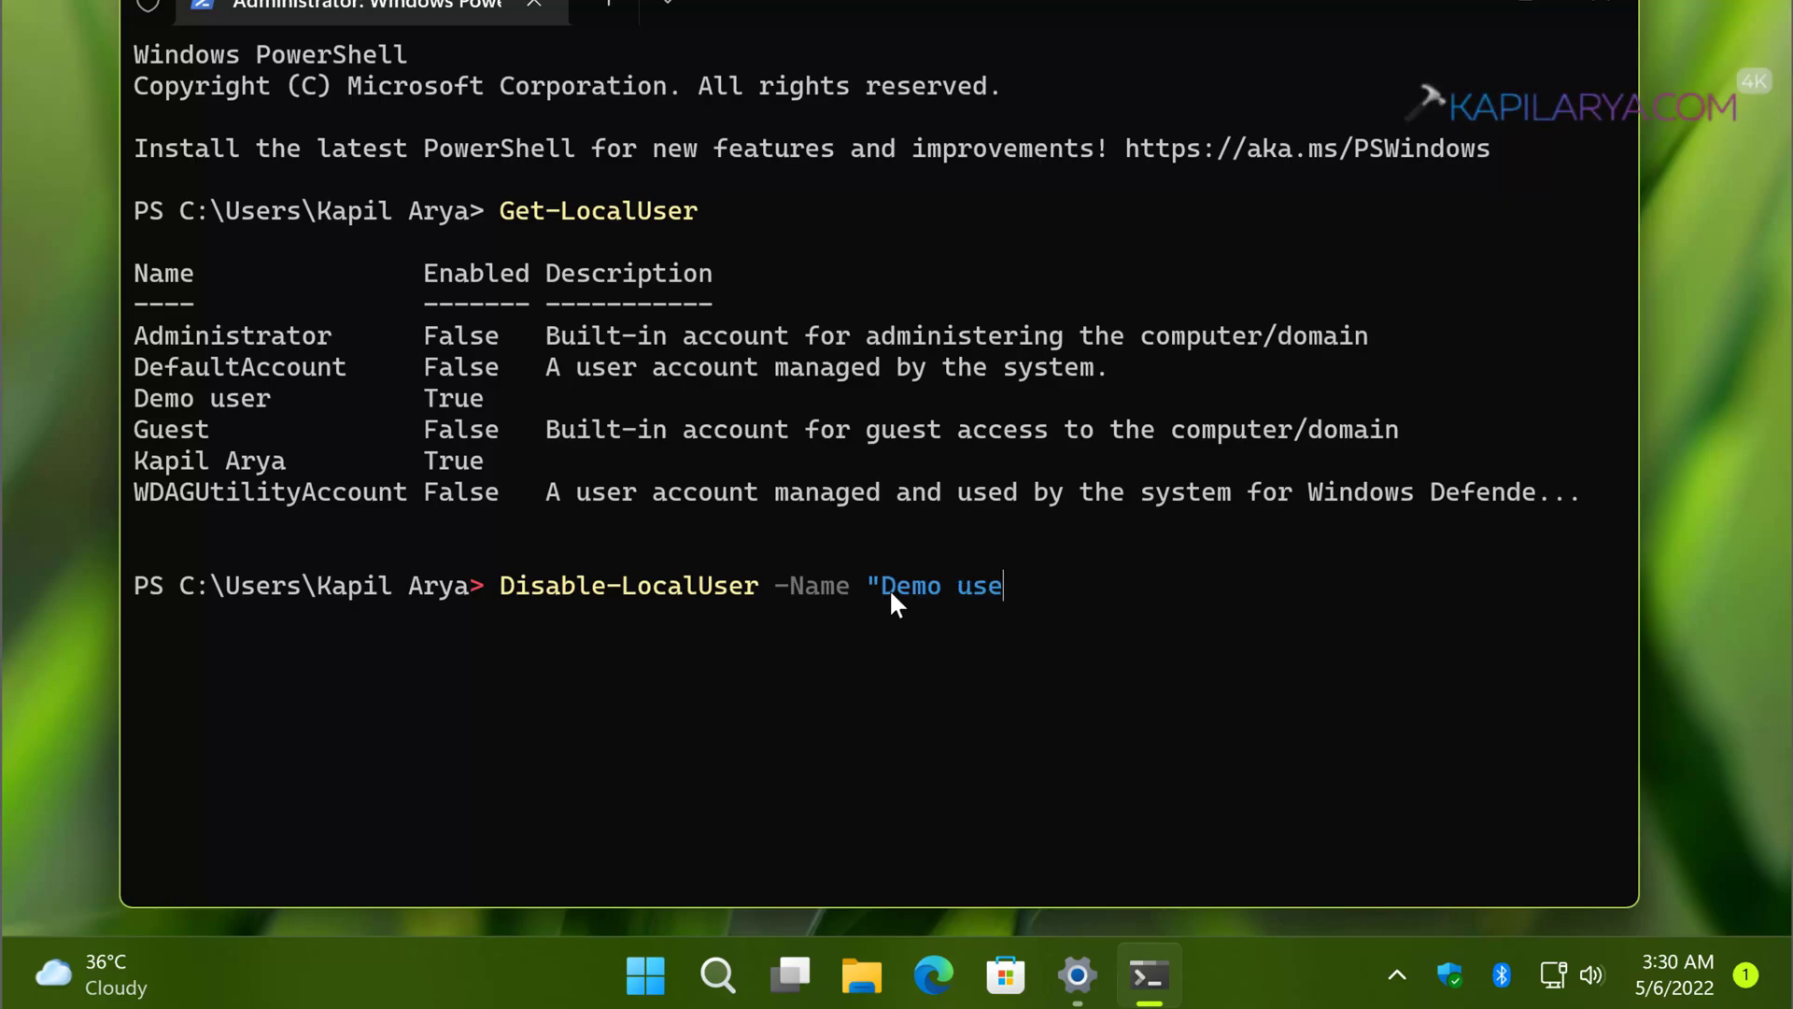
type("r\"")
key("Return")
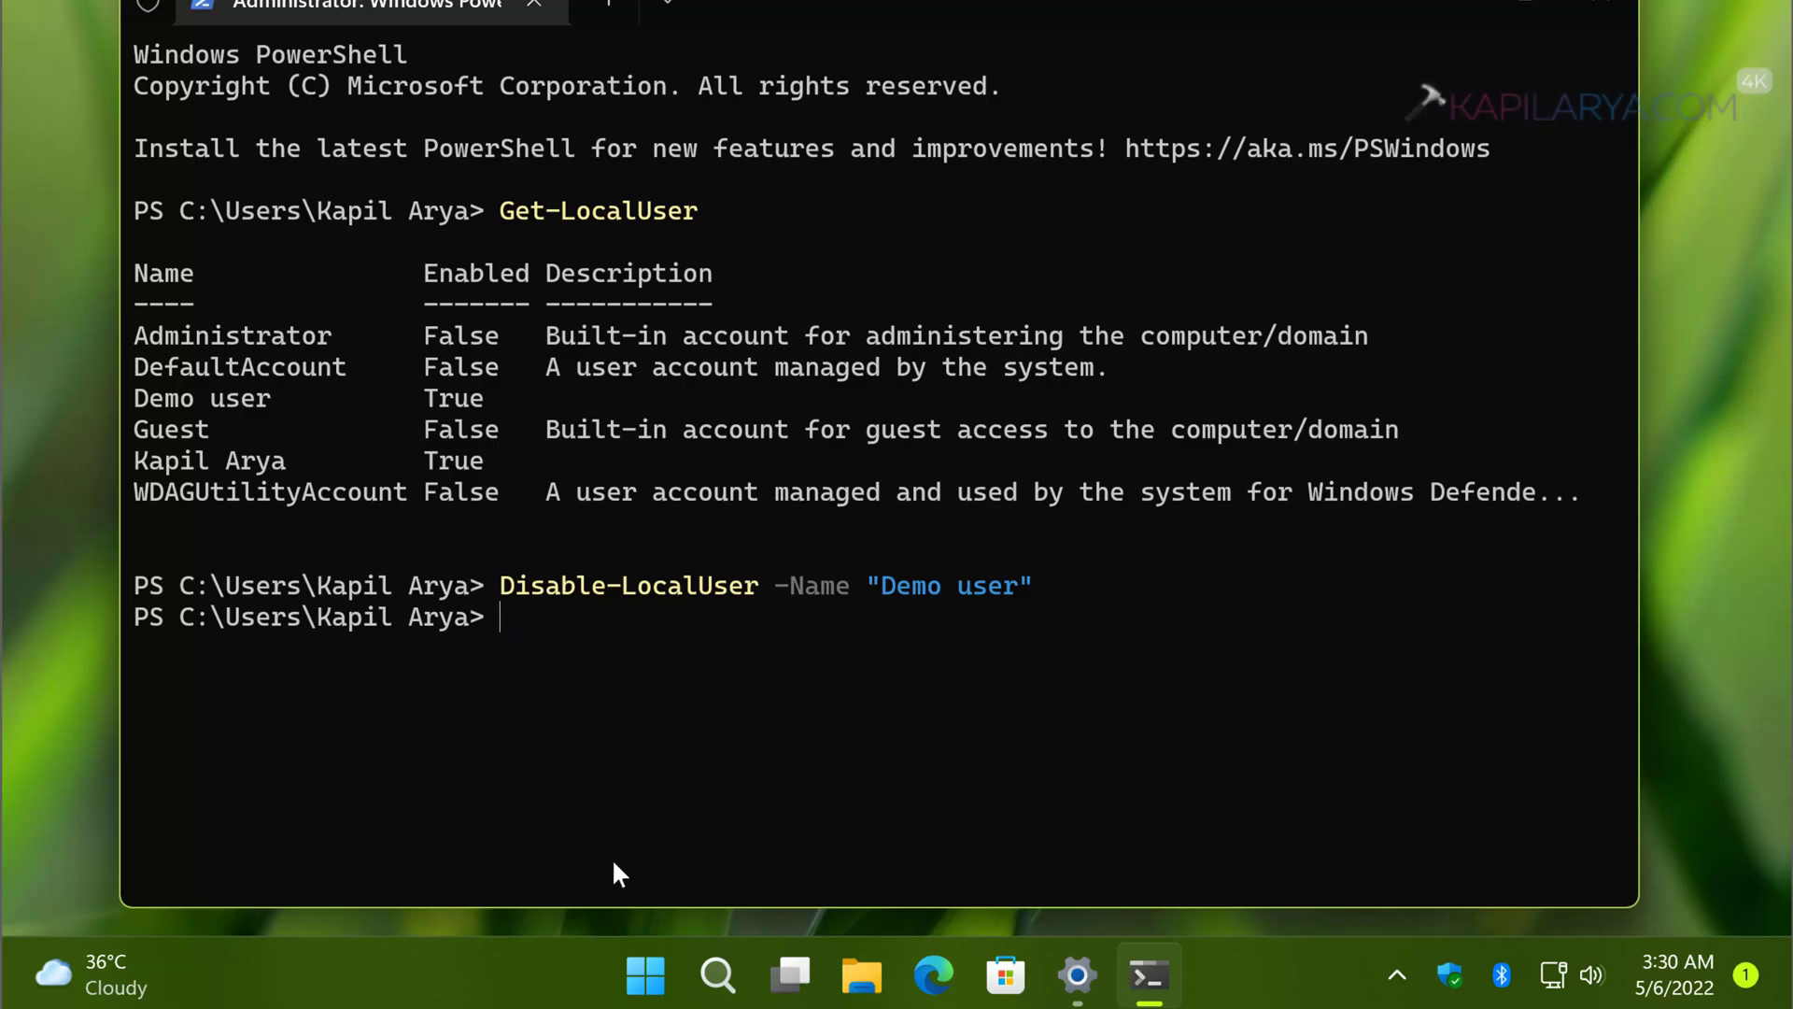
left_click(640, 980)
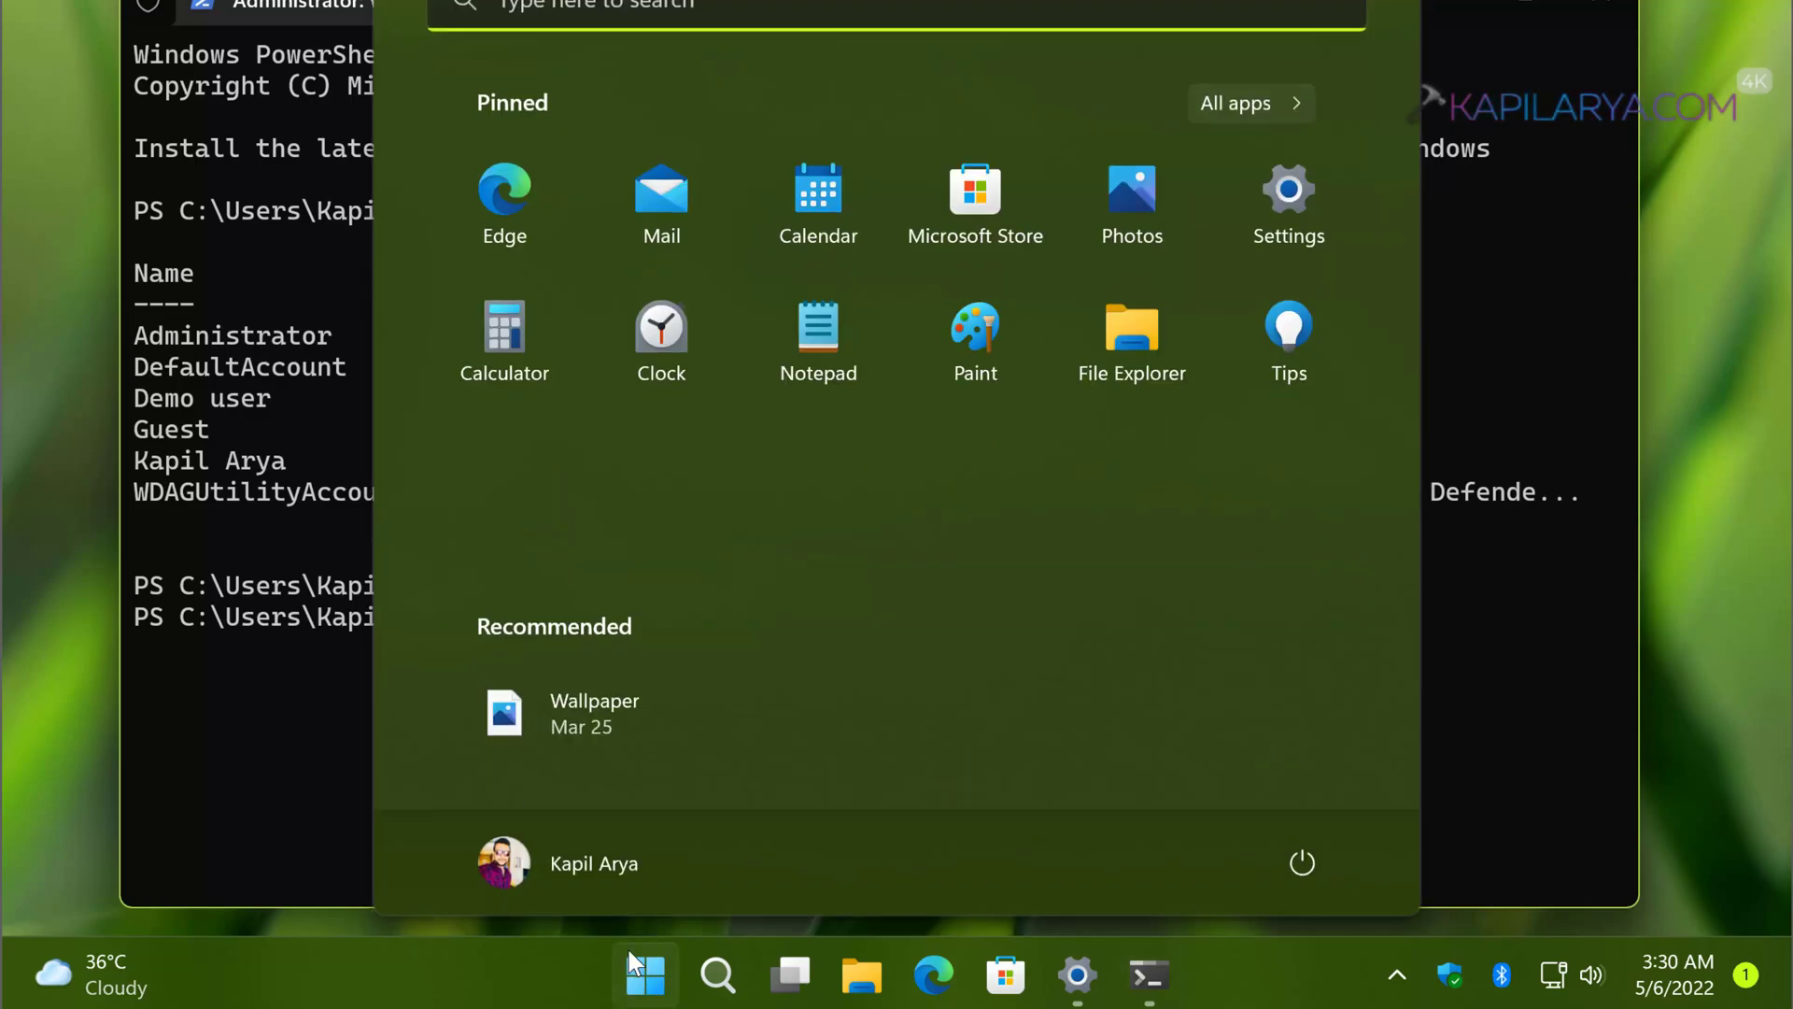
left_click(600, 852)
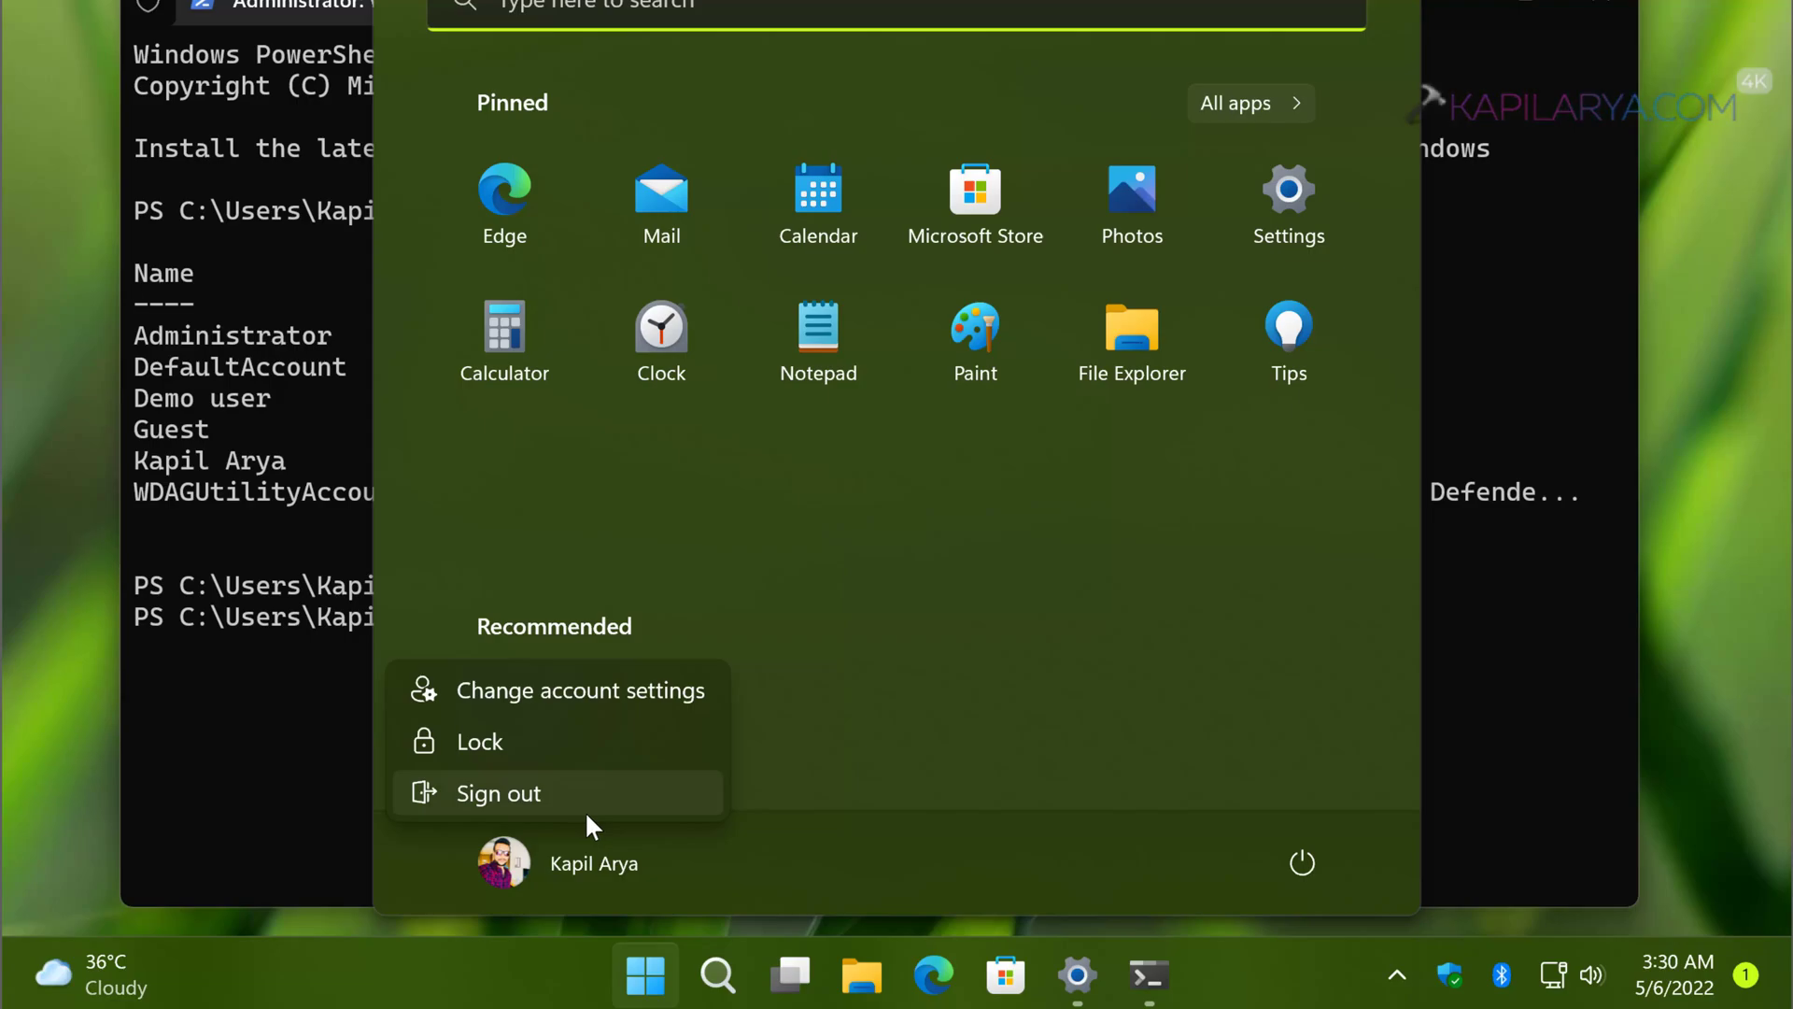
key("Escape")
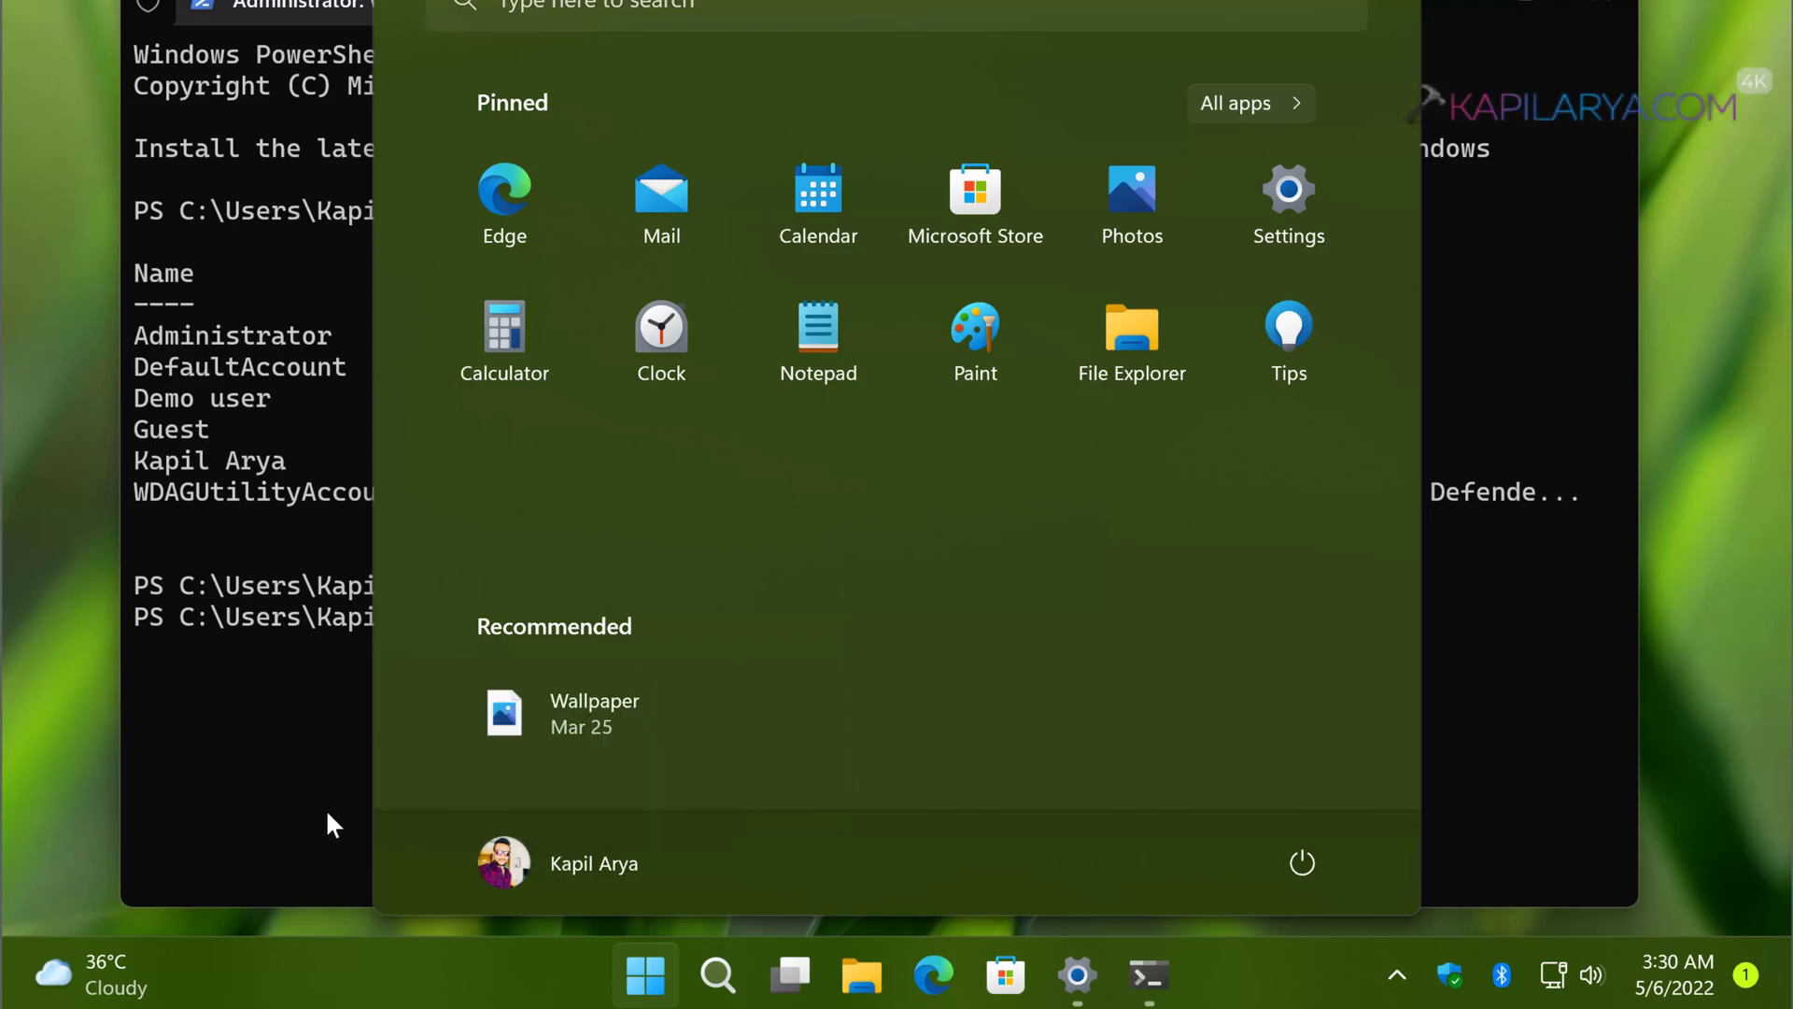
left_click(327, 786)
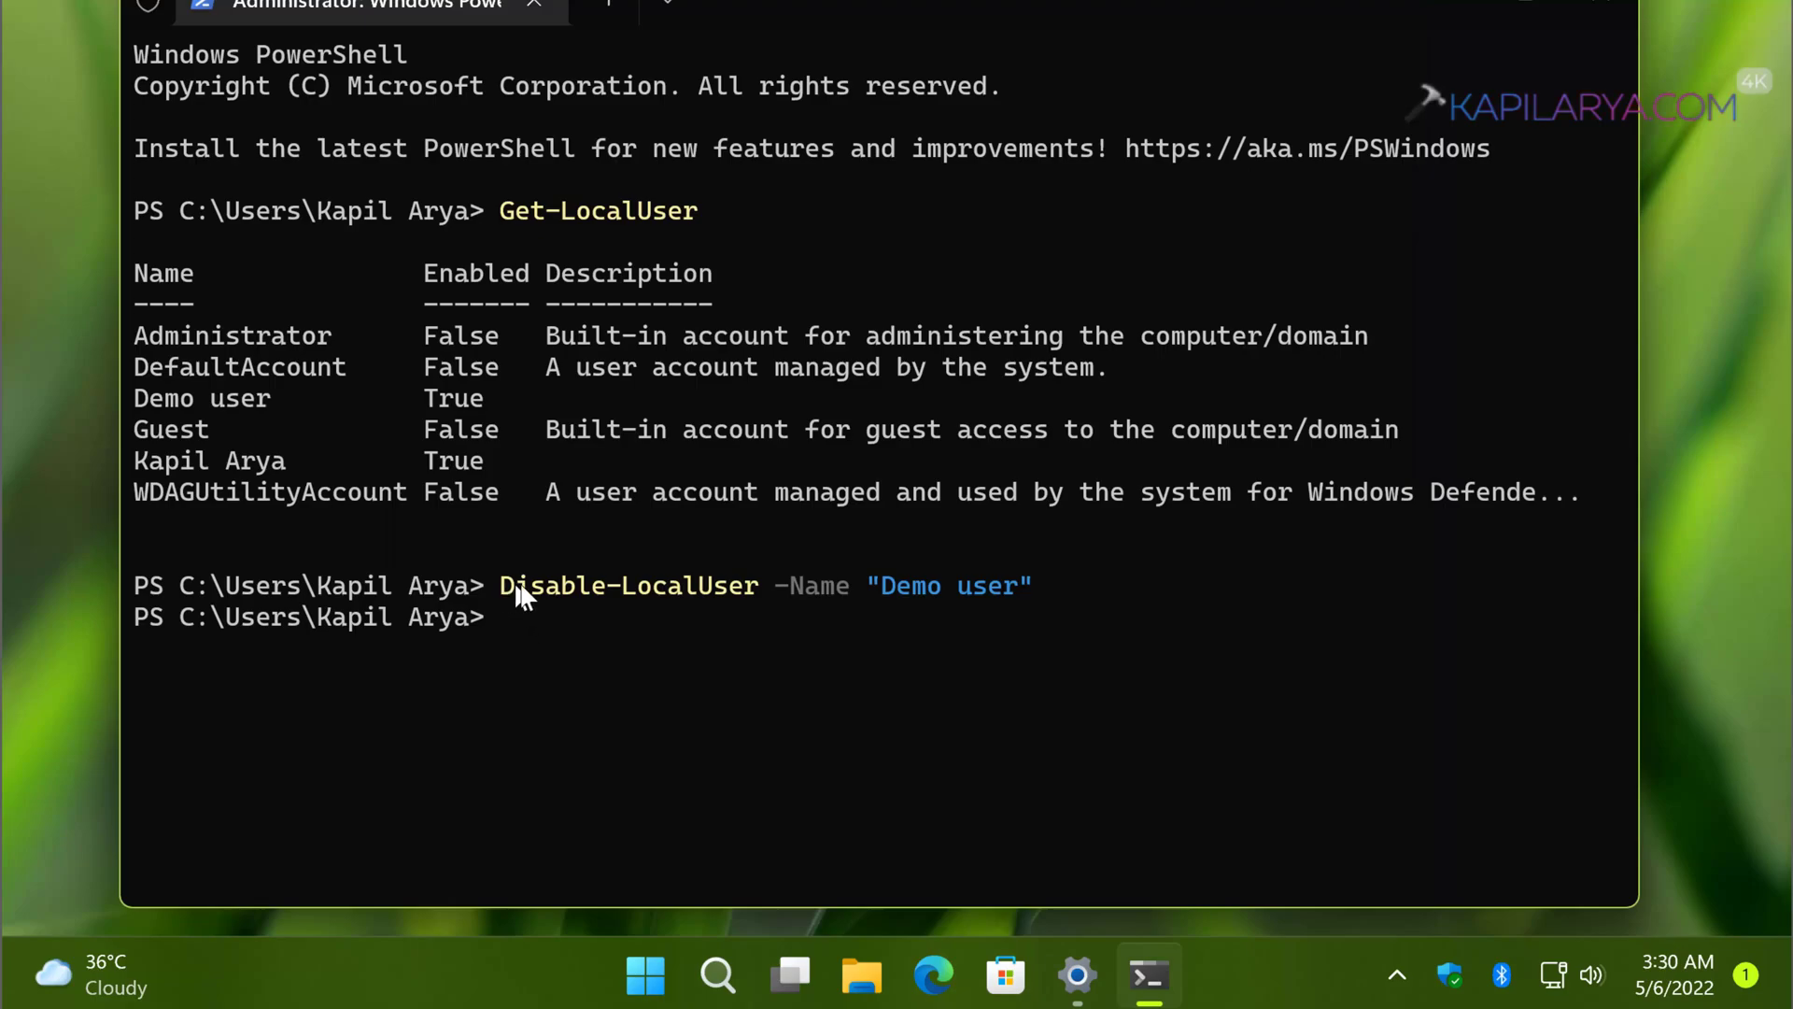
Copy the earlier disable command, change it to Enable-LocalUser -Name "Demo user", and run it
left_click_drag(642, 589, 1026, 579)
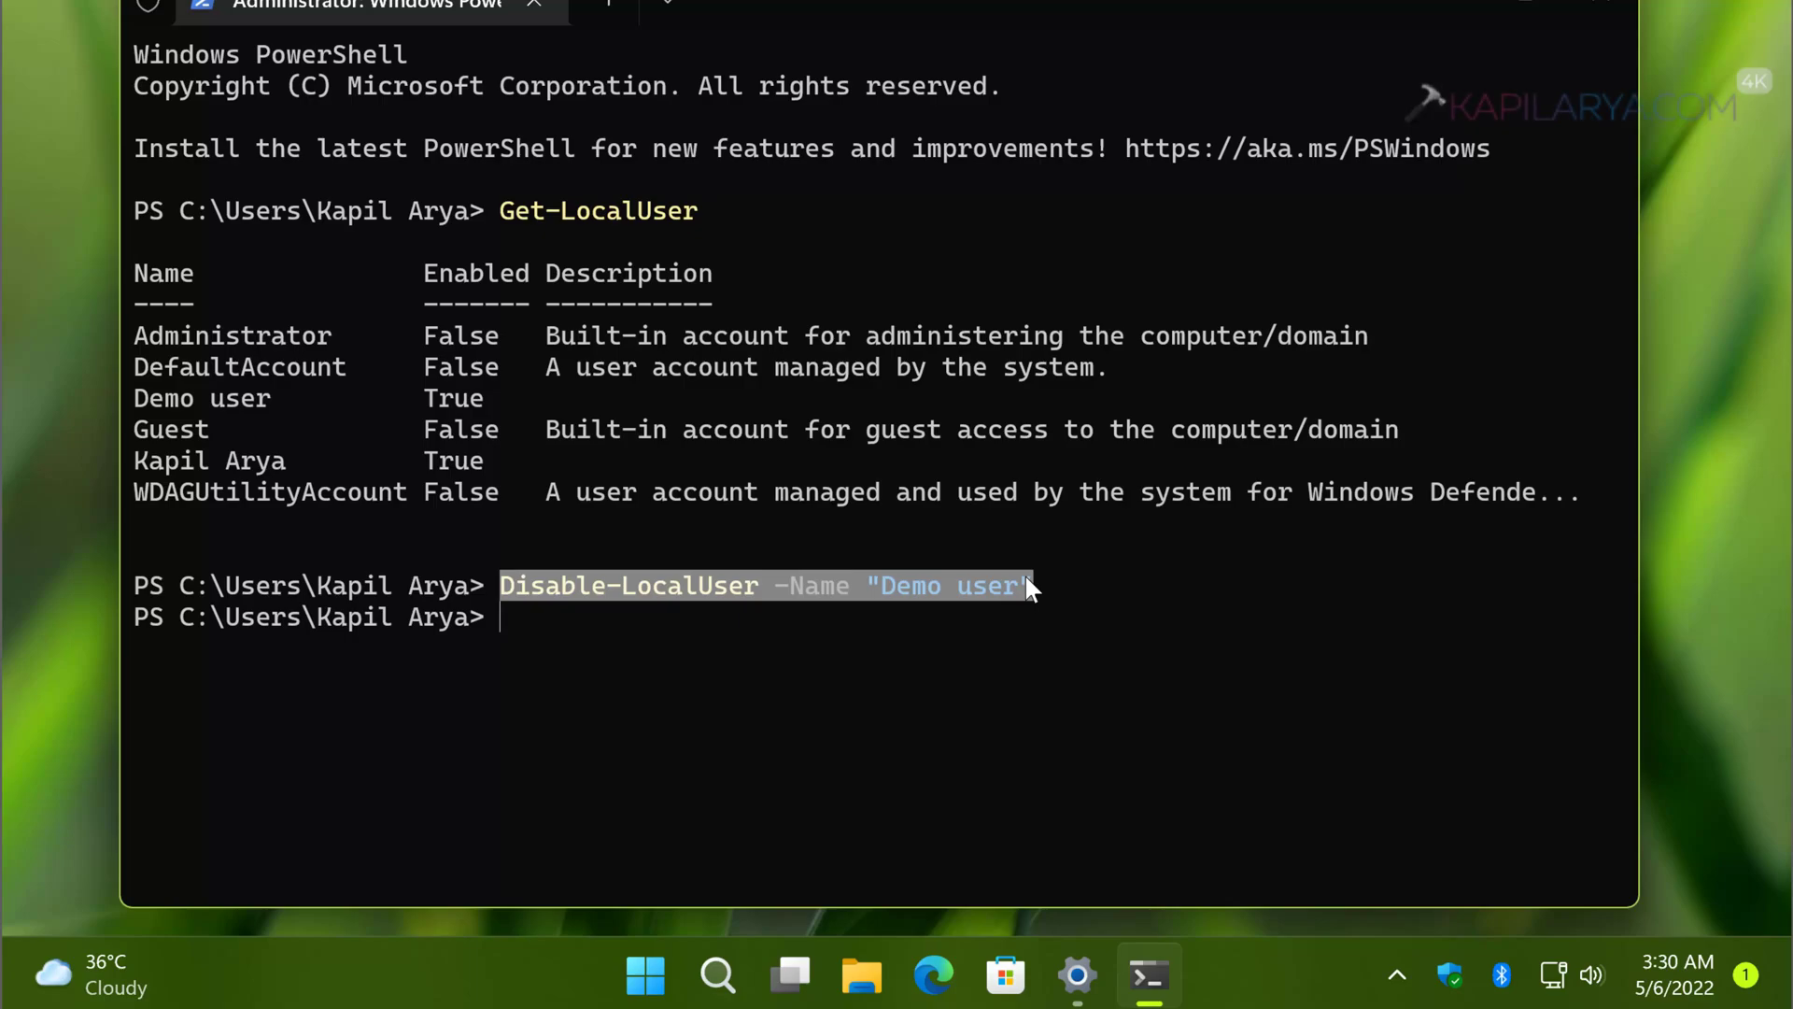
left_click(1026, 576)
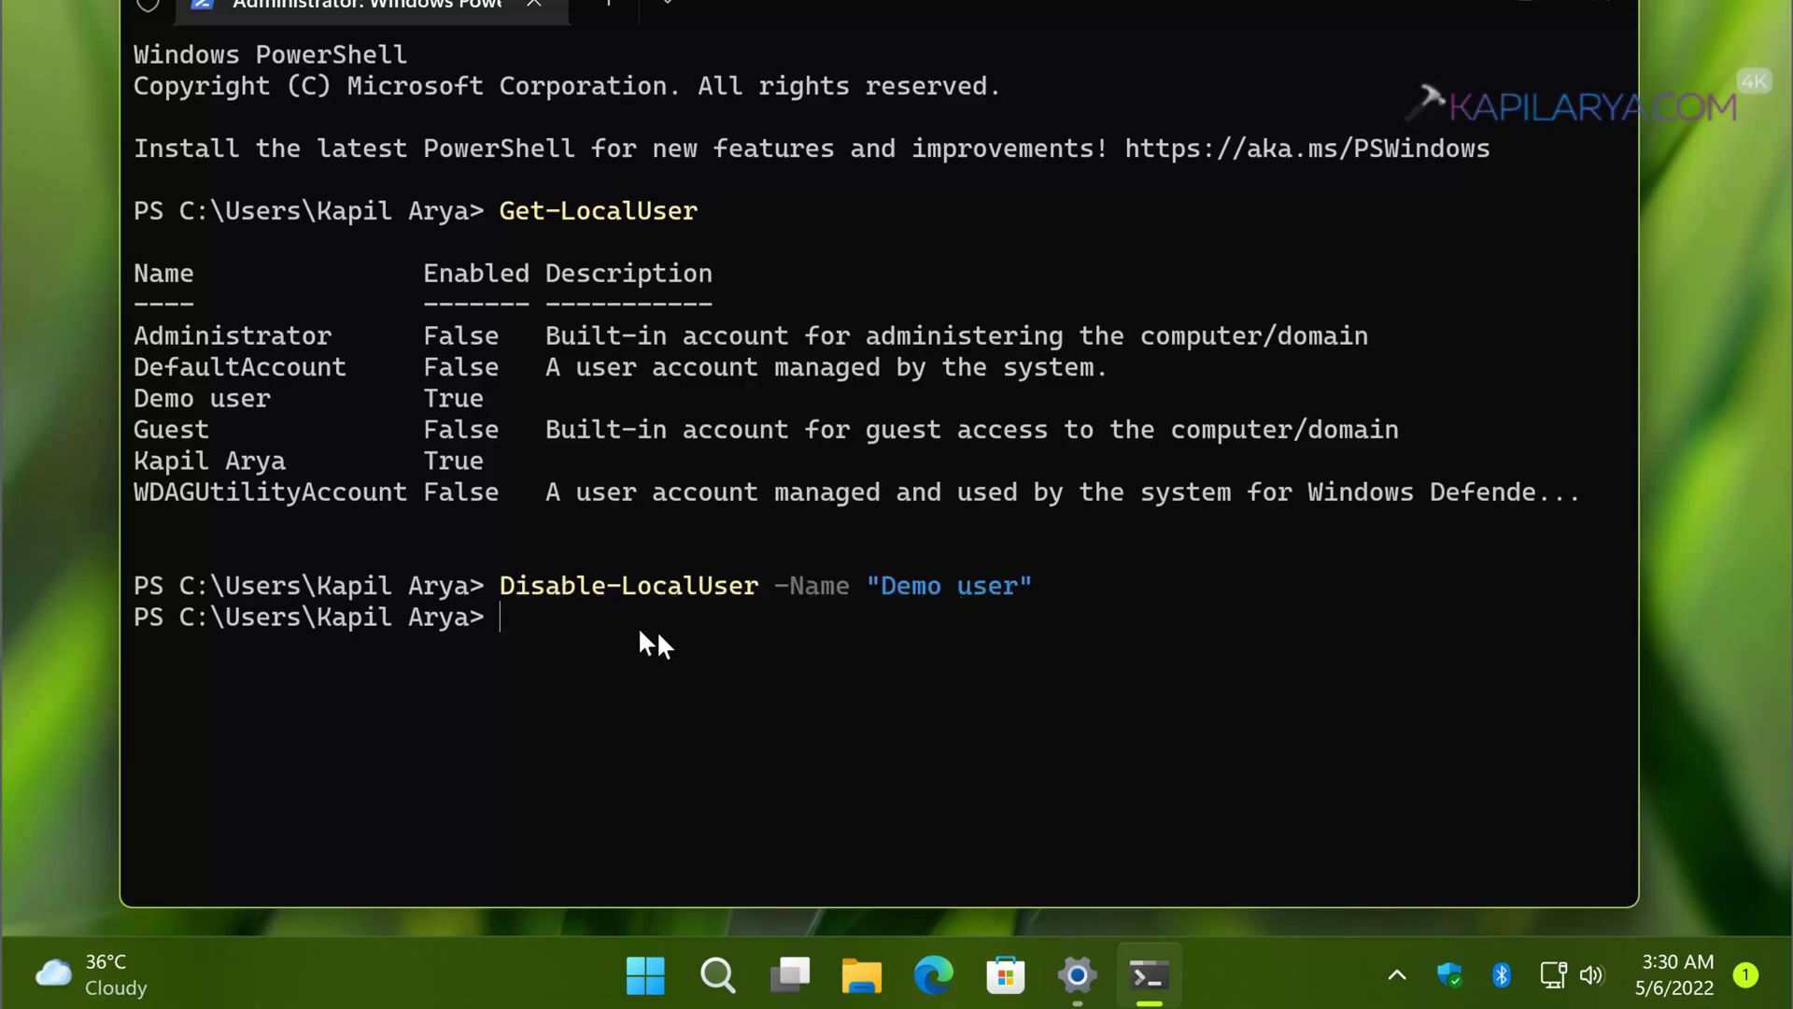
right_click(536, 620)
key("Left")
key("Left")
key("Left")
key("Left")
key("Left")
key("Left")
key("Left")
key("Left")
key("Left")
key("Left")
key("Left")
key("Left")
key("Left")
key("Left")
key("Left")
key("Left")
key("Left")
key("Left")
key("Left")
key("Left")
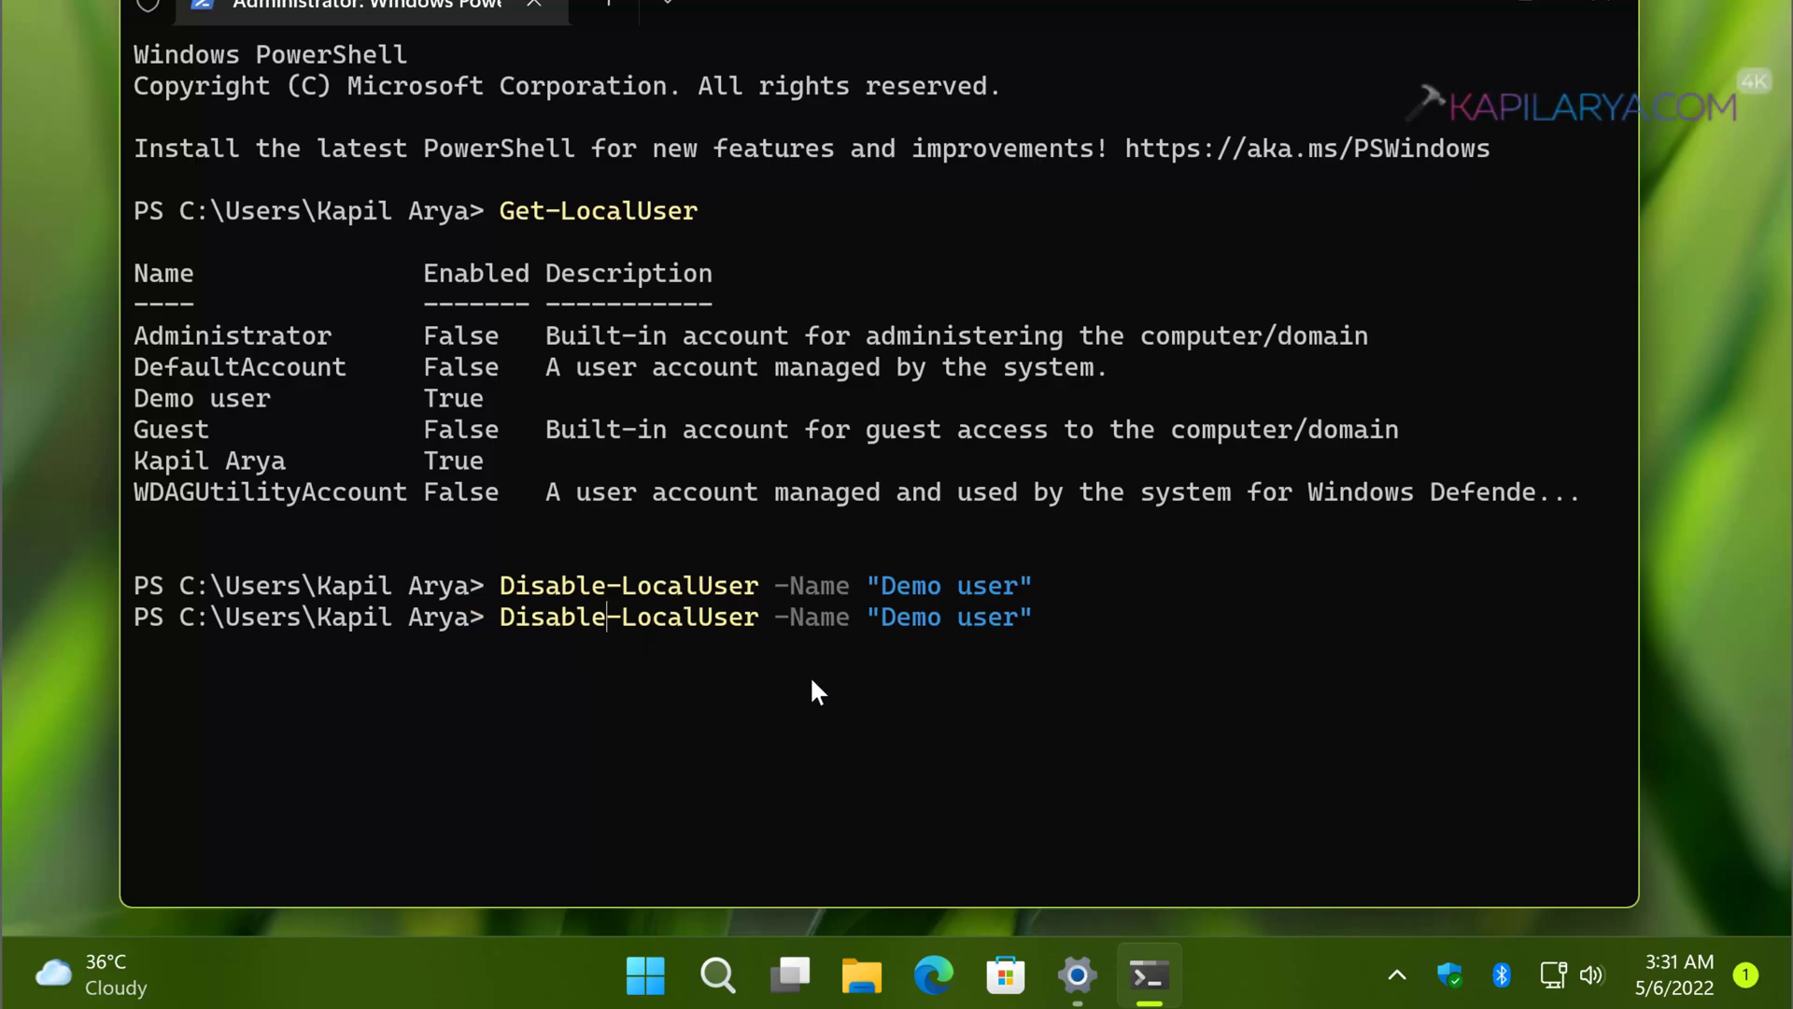
key("BackSpace")
key("BackSpace")
key("BackSpace")
key("BackSpace")
key("BackSpace")
key("BackSpace")
key("BackSpace")
type("Enabl")
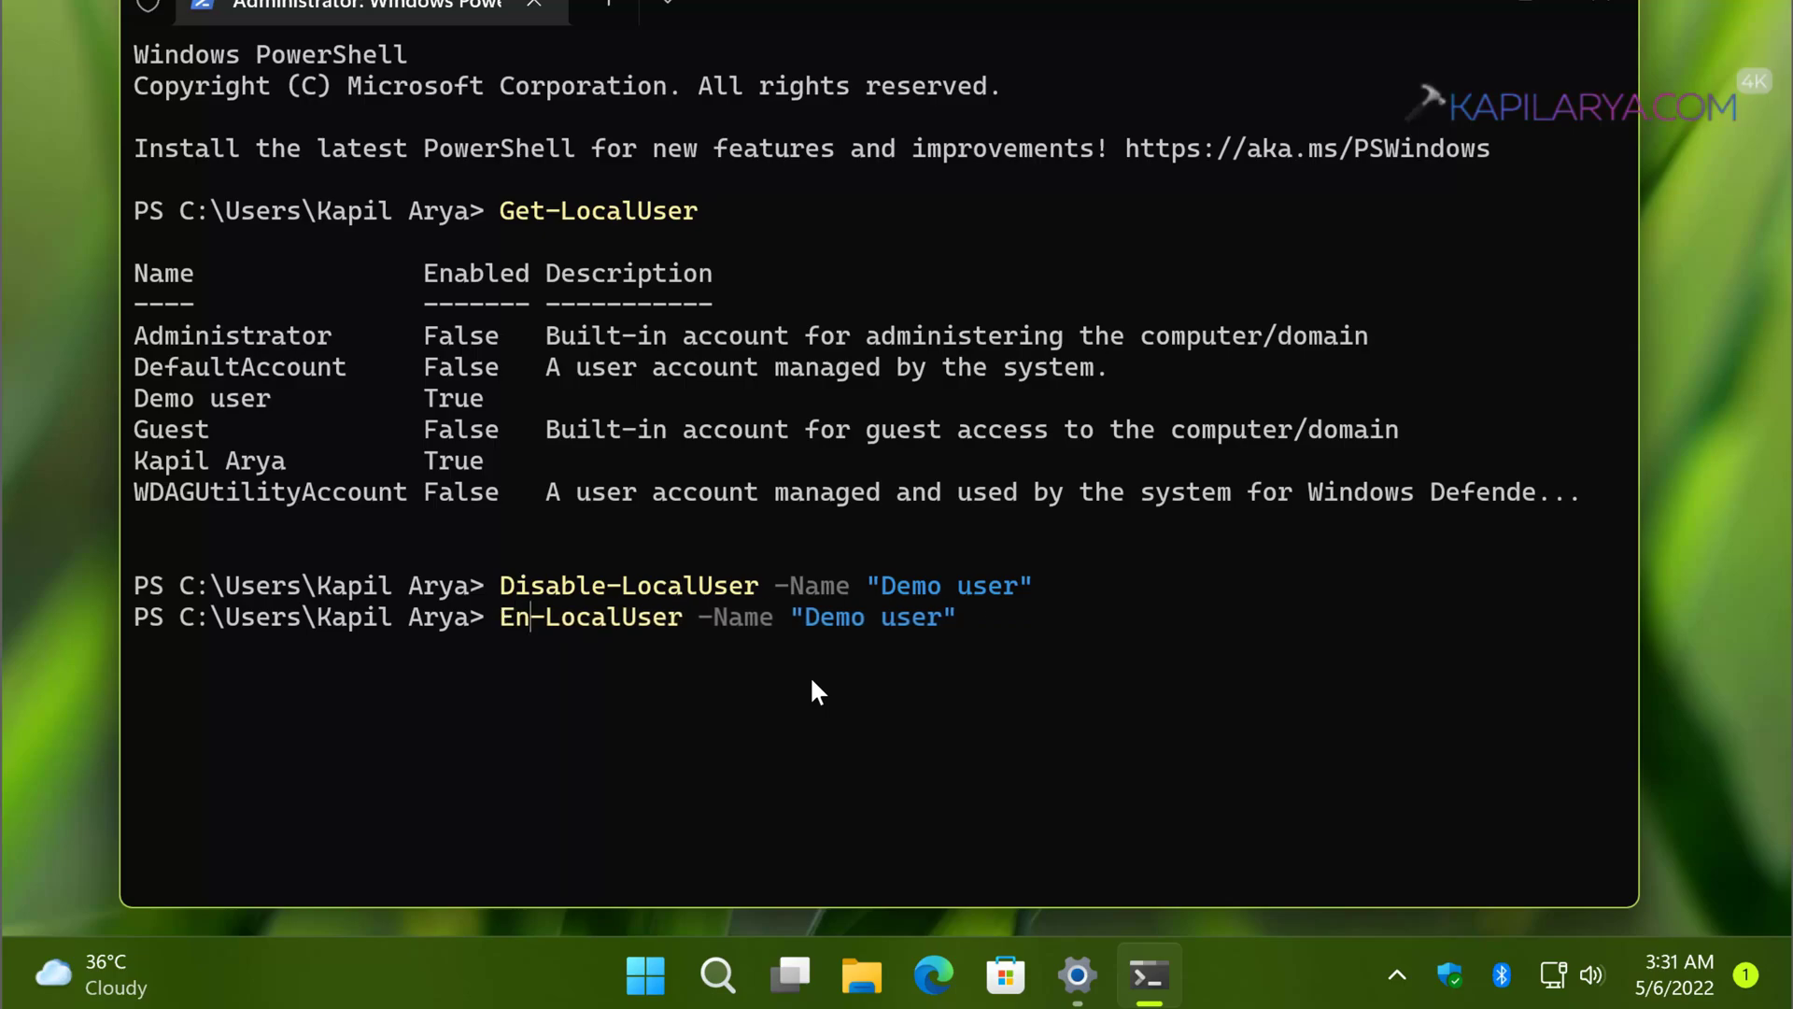
type("e")
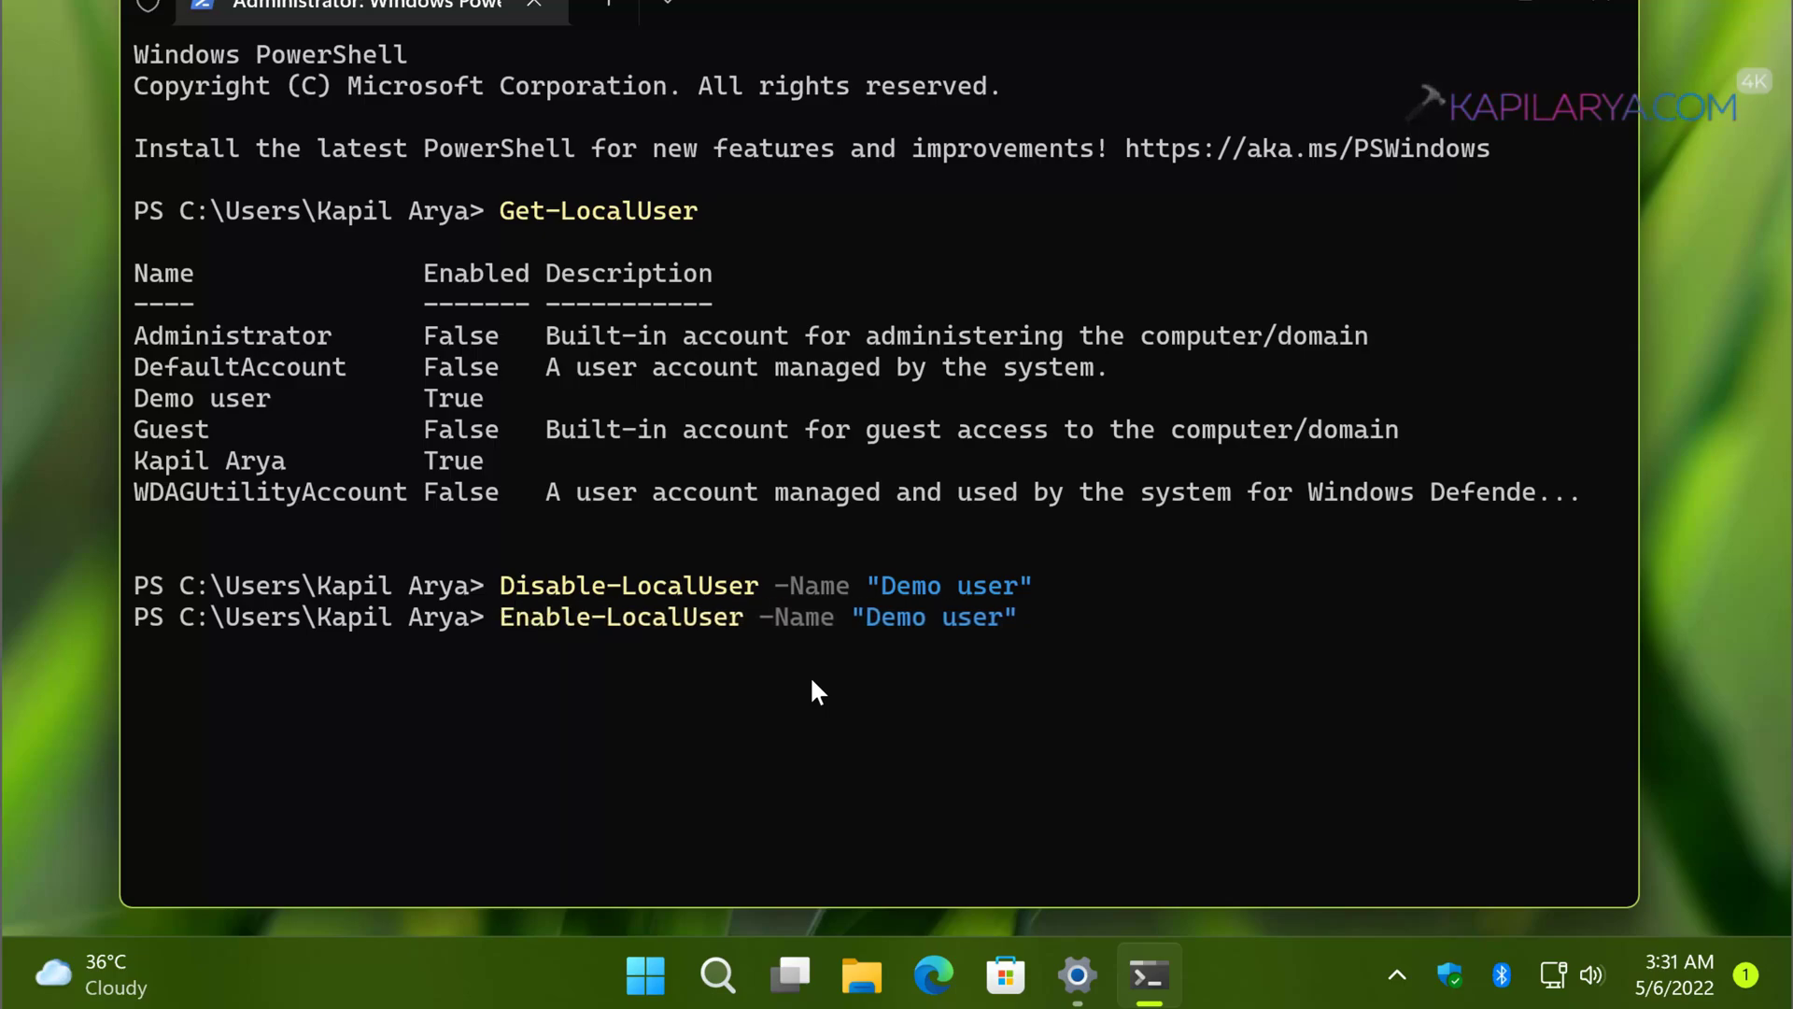
key("Return")
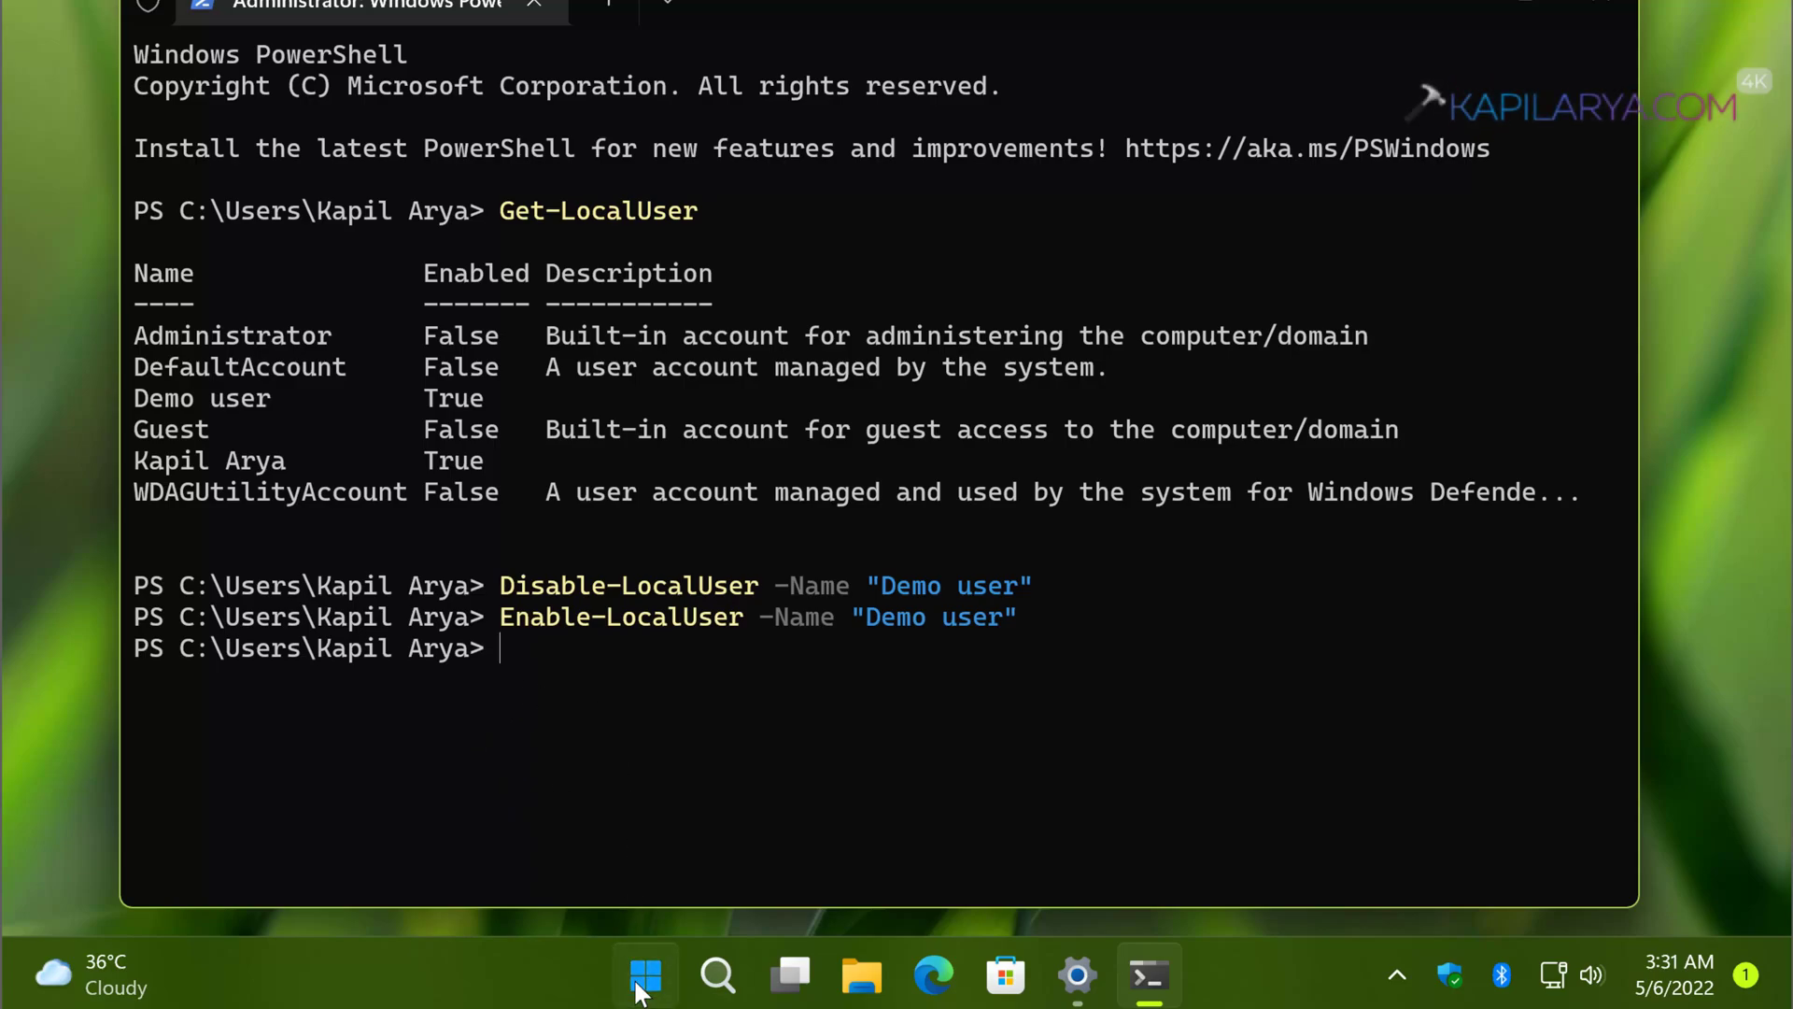
left_click(636, 955)
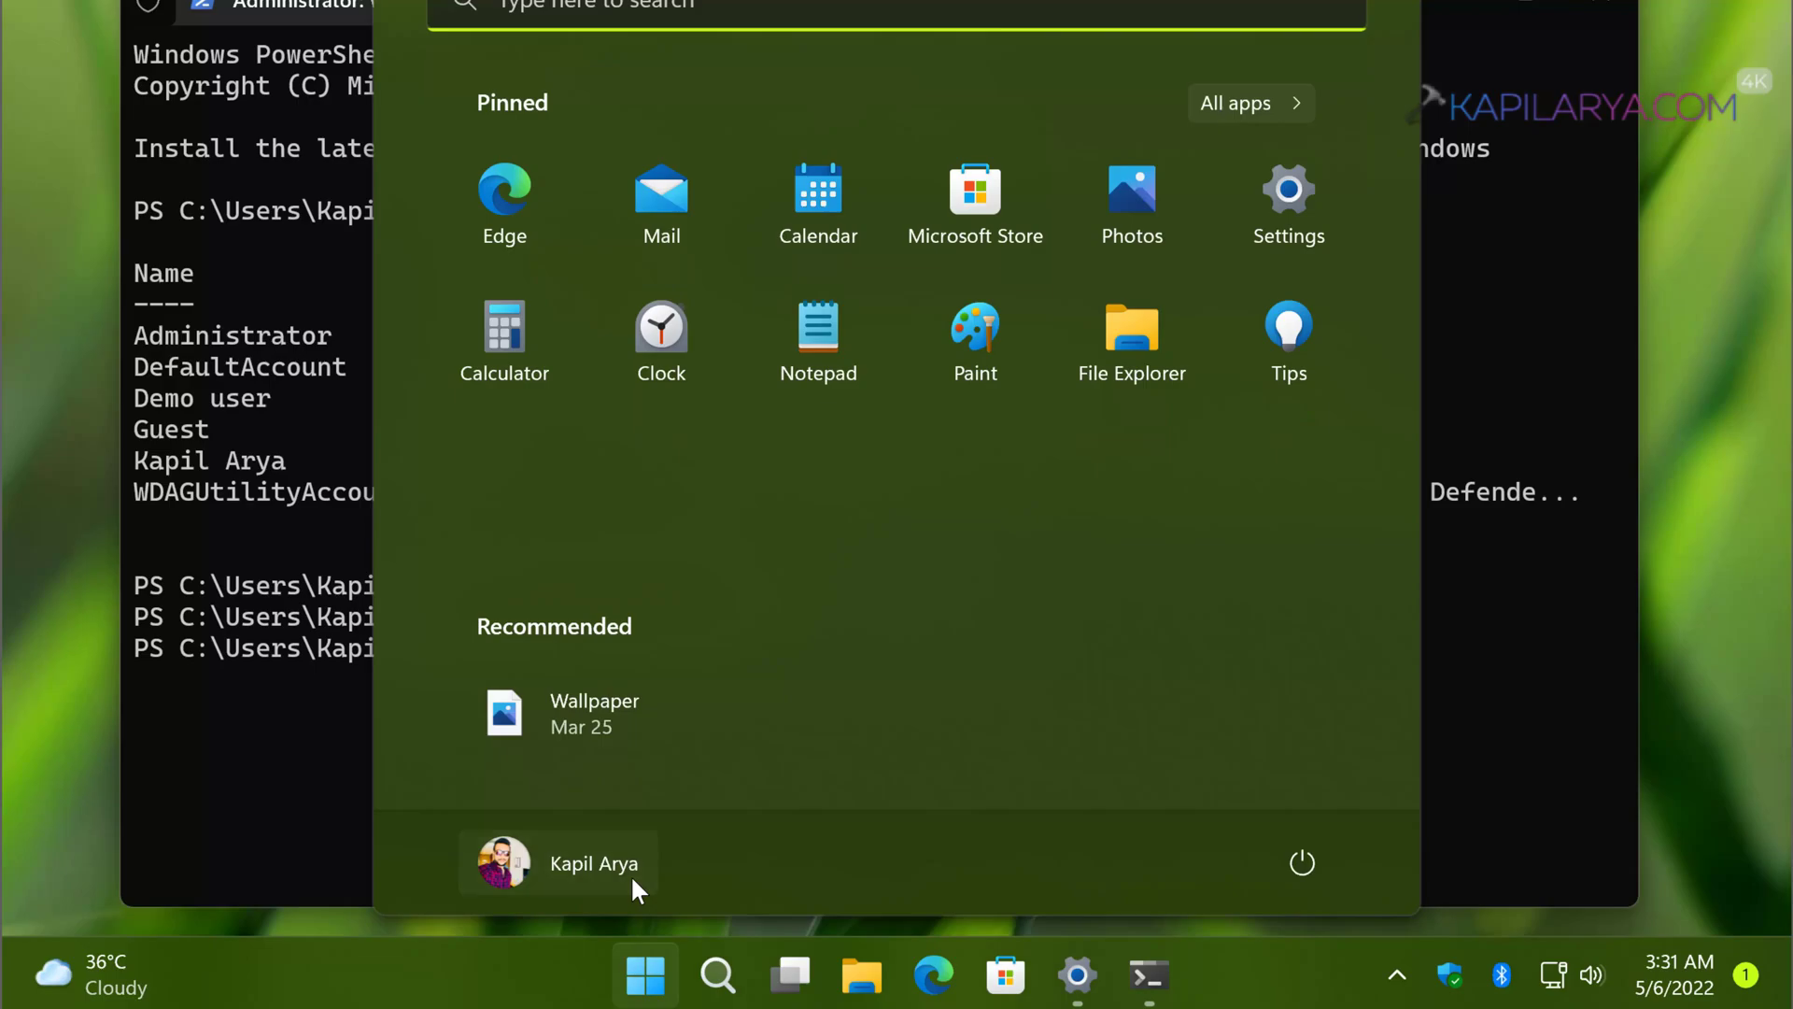
left_click(631, 875)
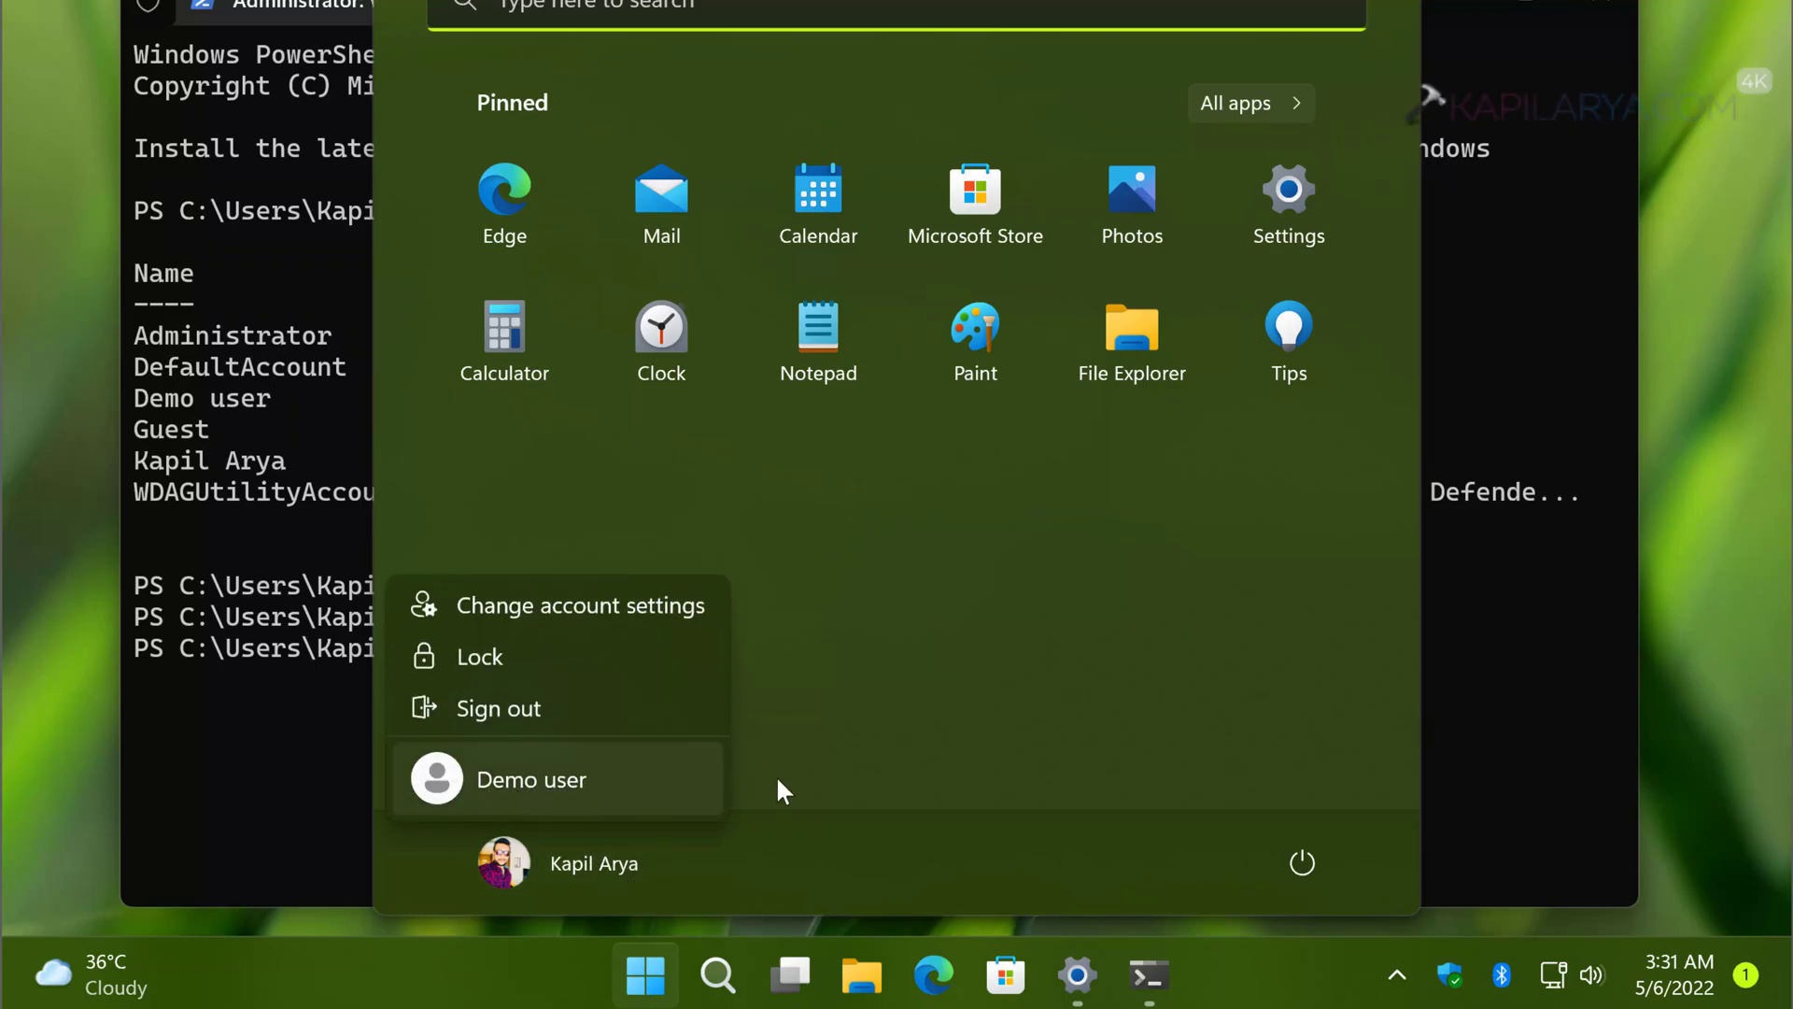
left_click(1693, 771)
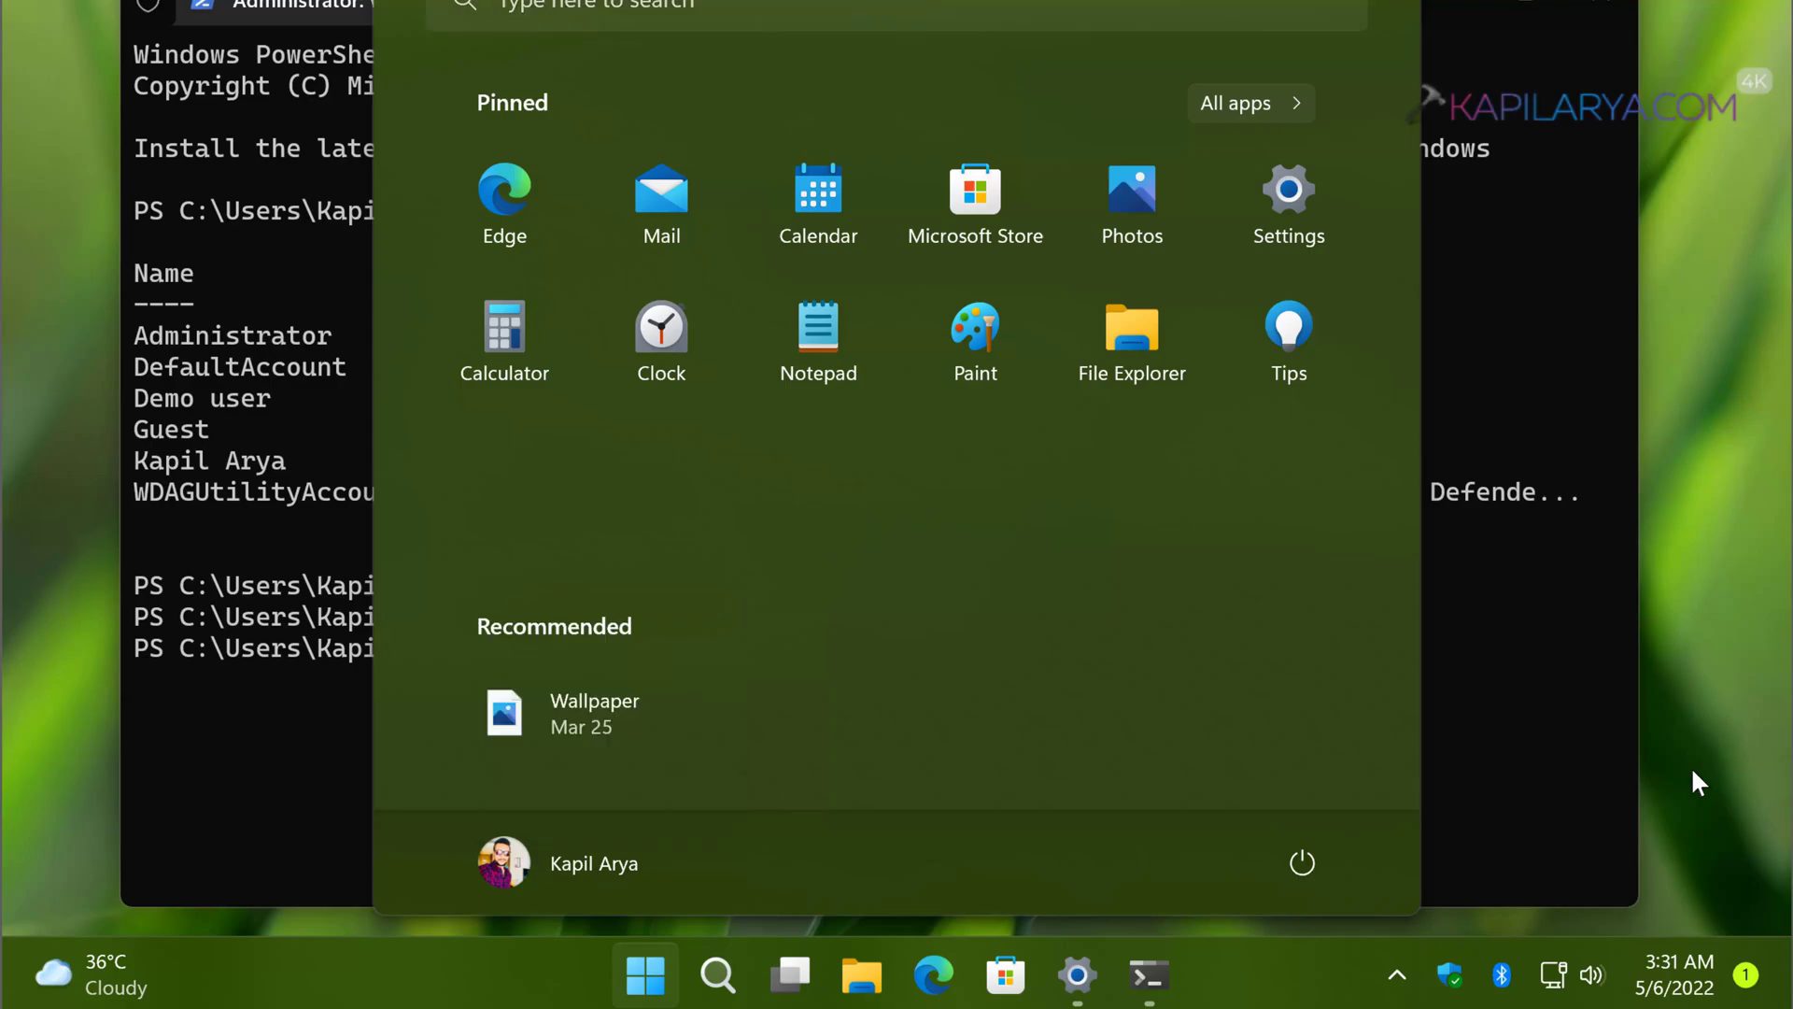
left_click(1687, 715)
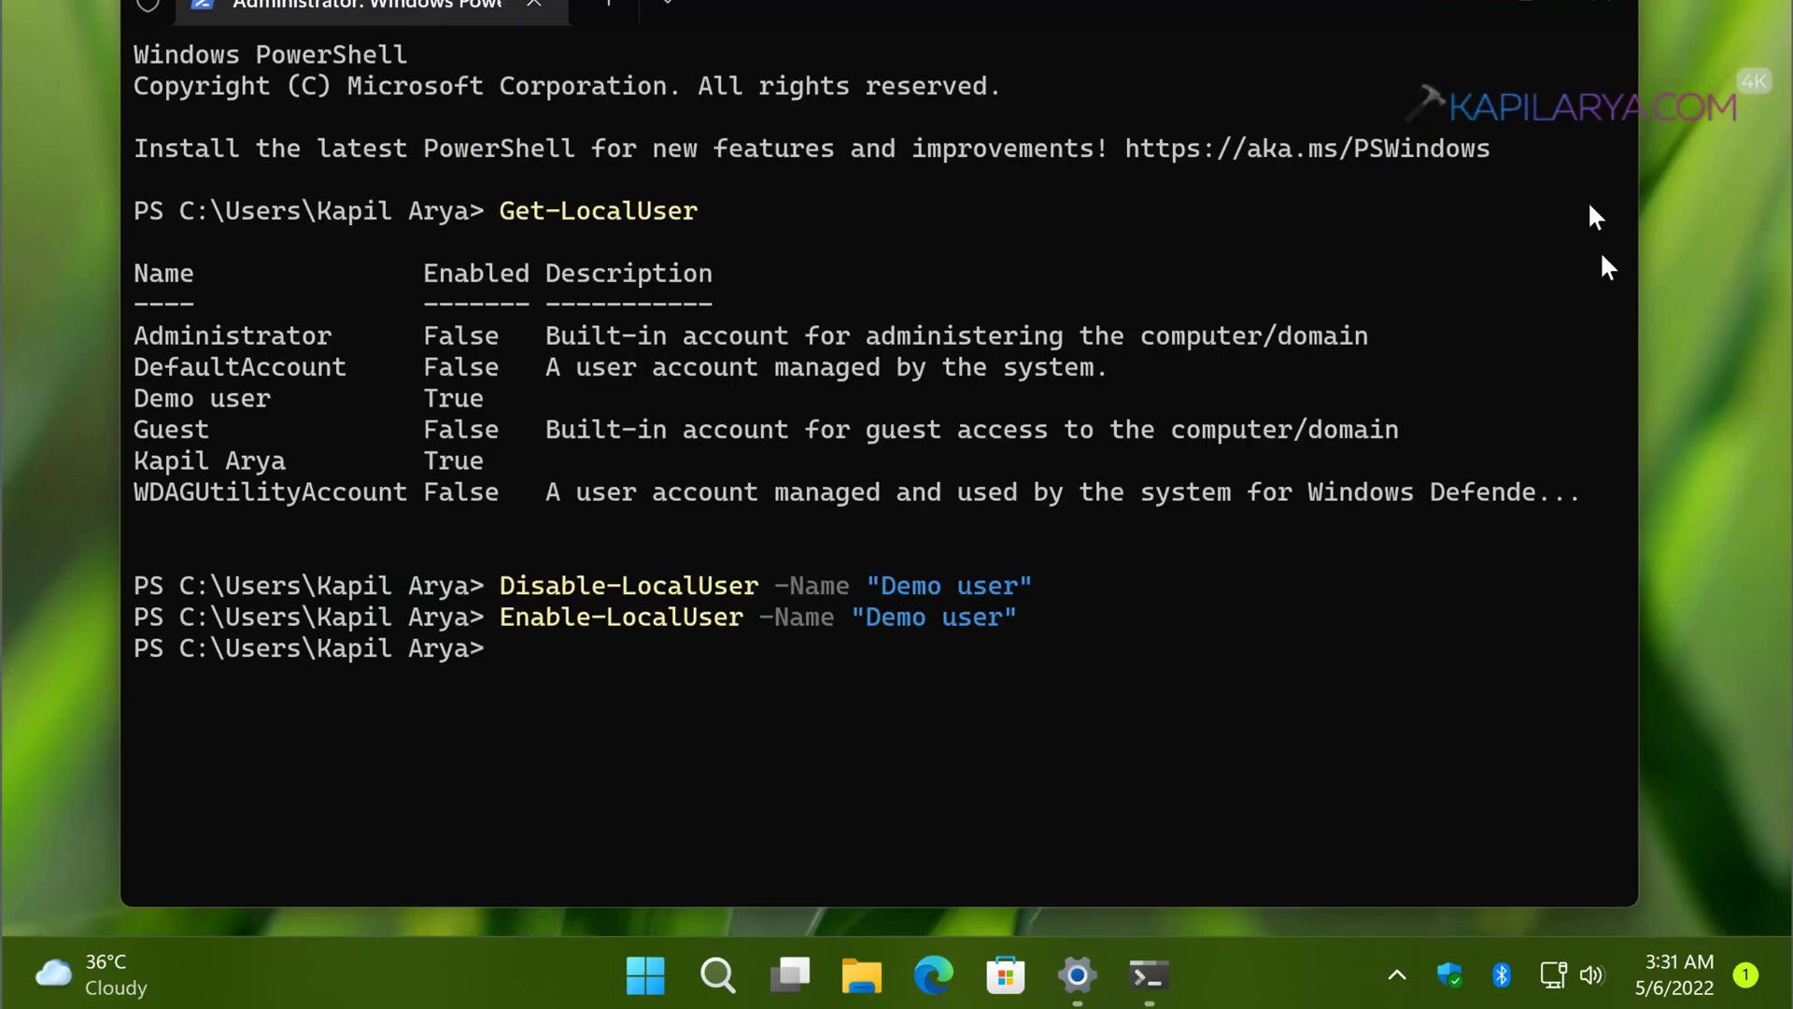
Close PowerShell and launch lusrmgr.msc from the Run box
left_click(1599, 7)
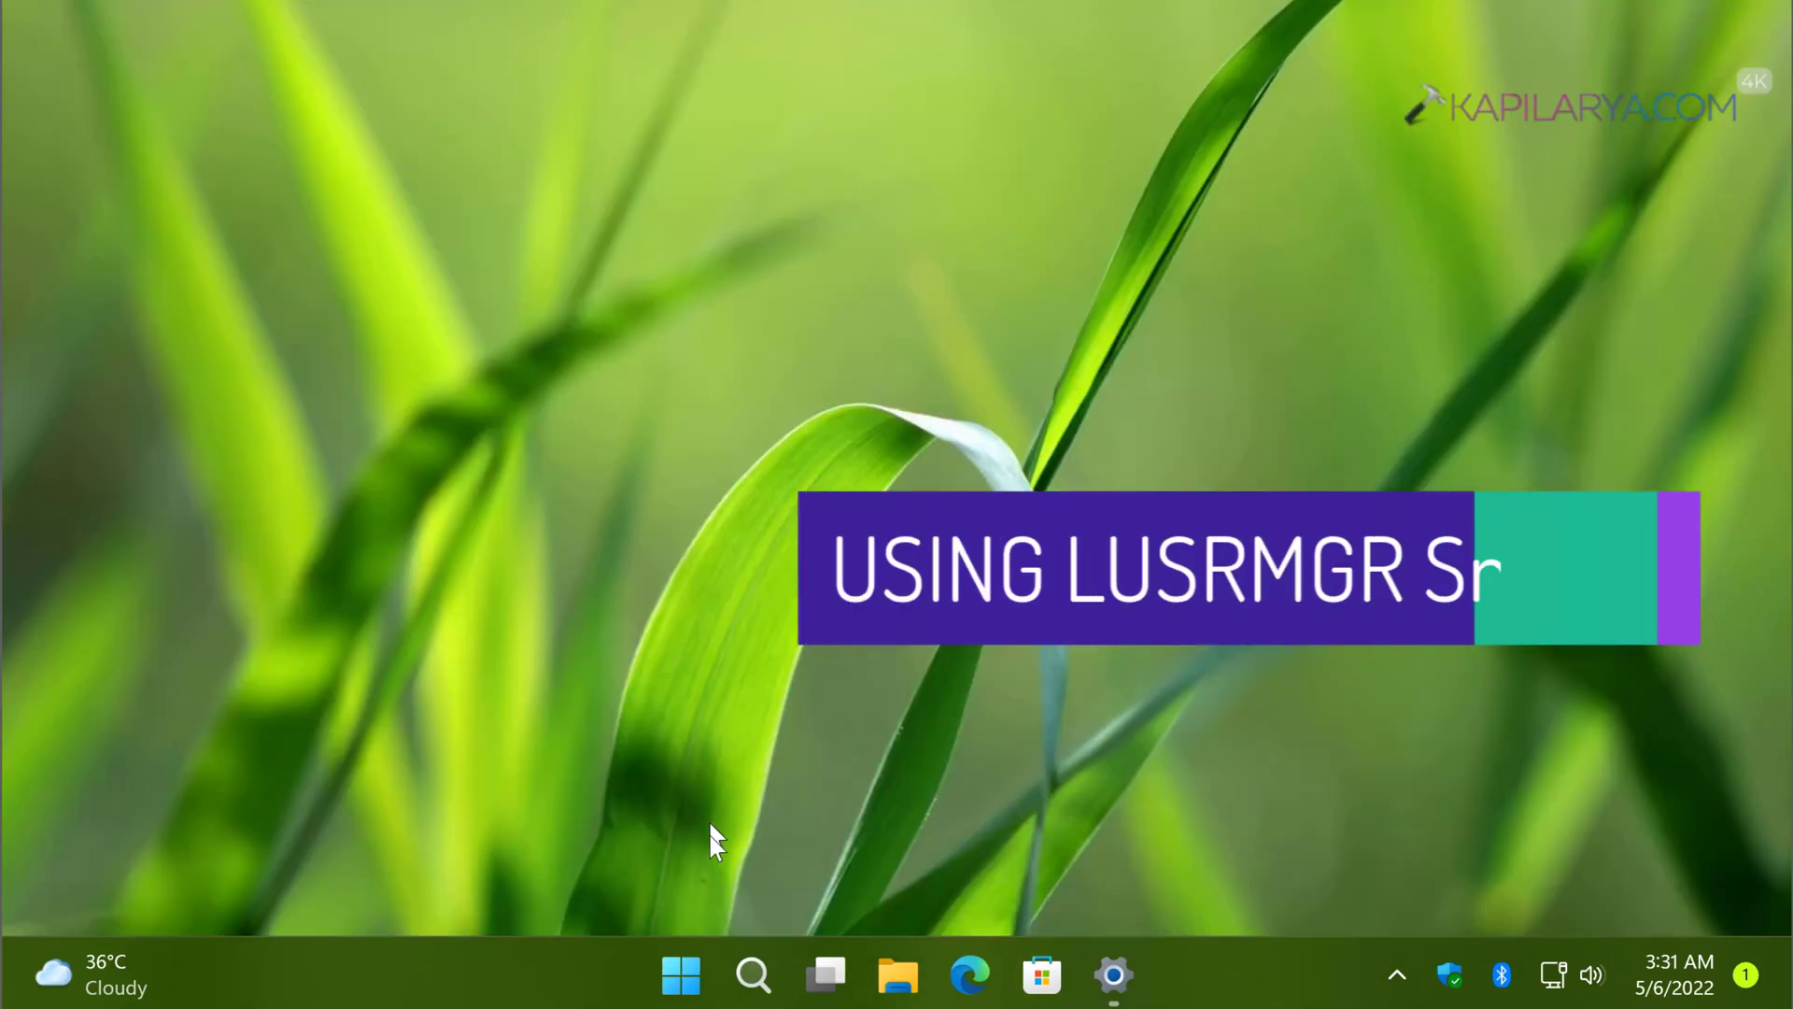
right_click(681, 974)
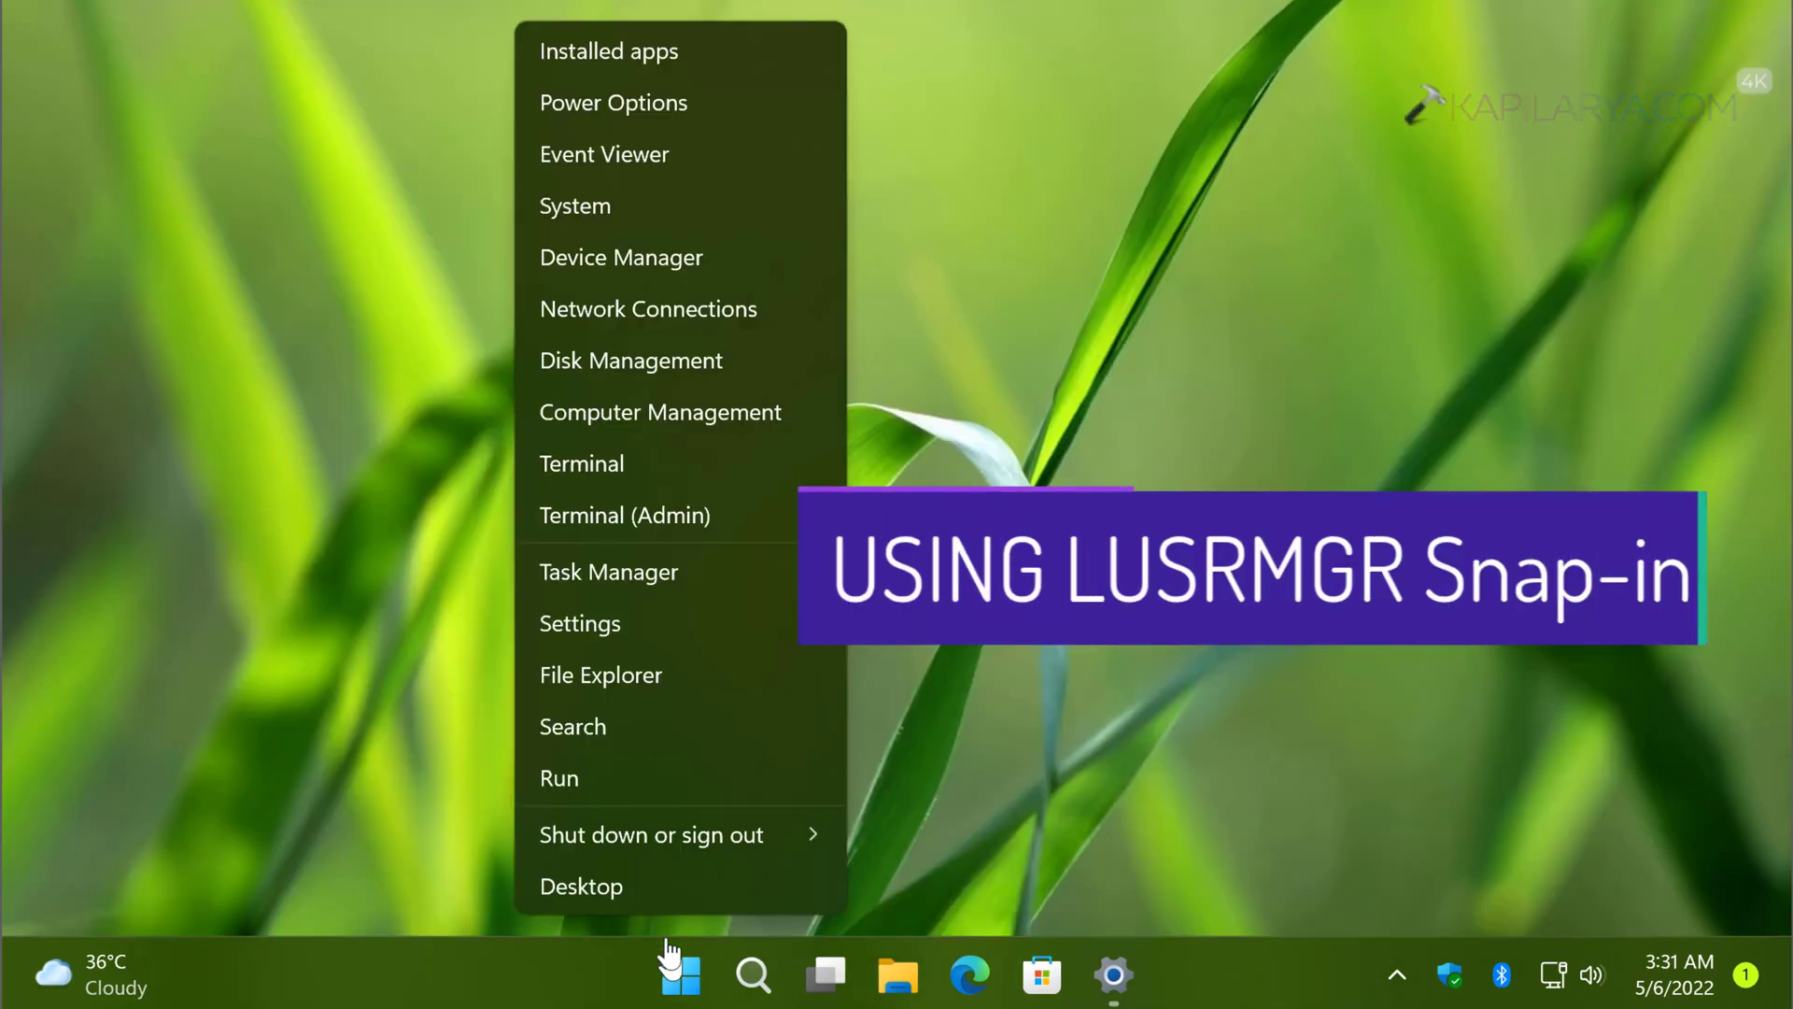
left_click(613, 777)
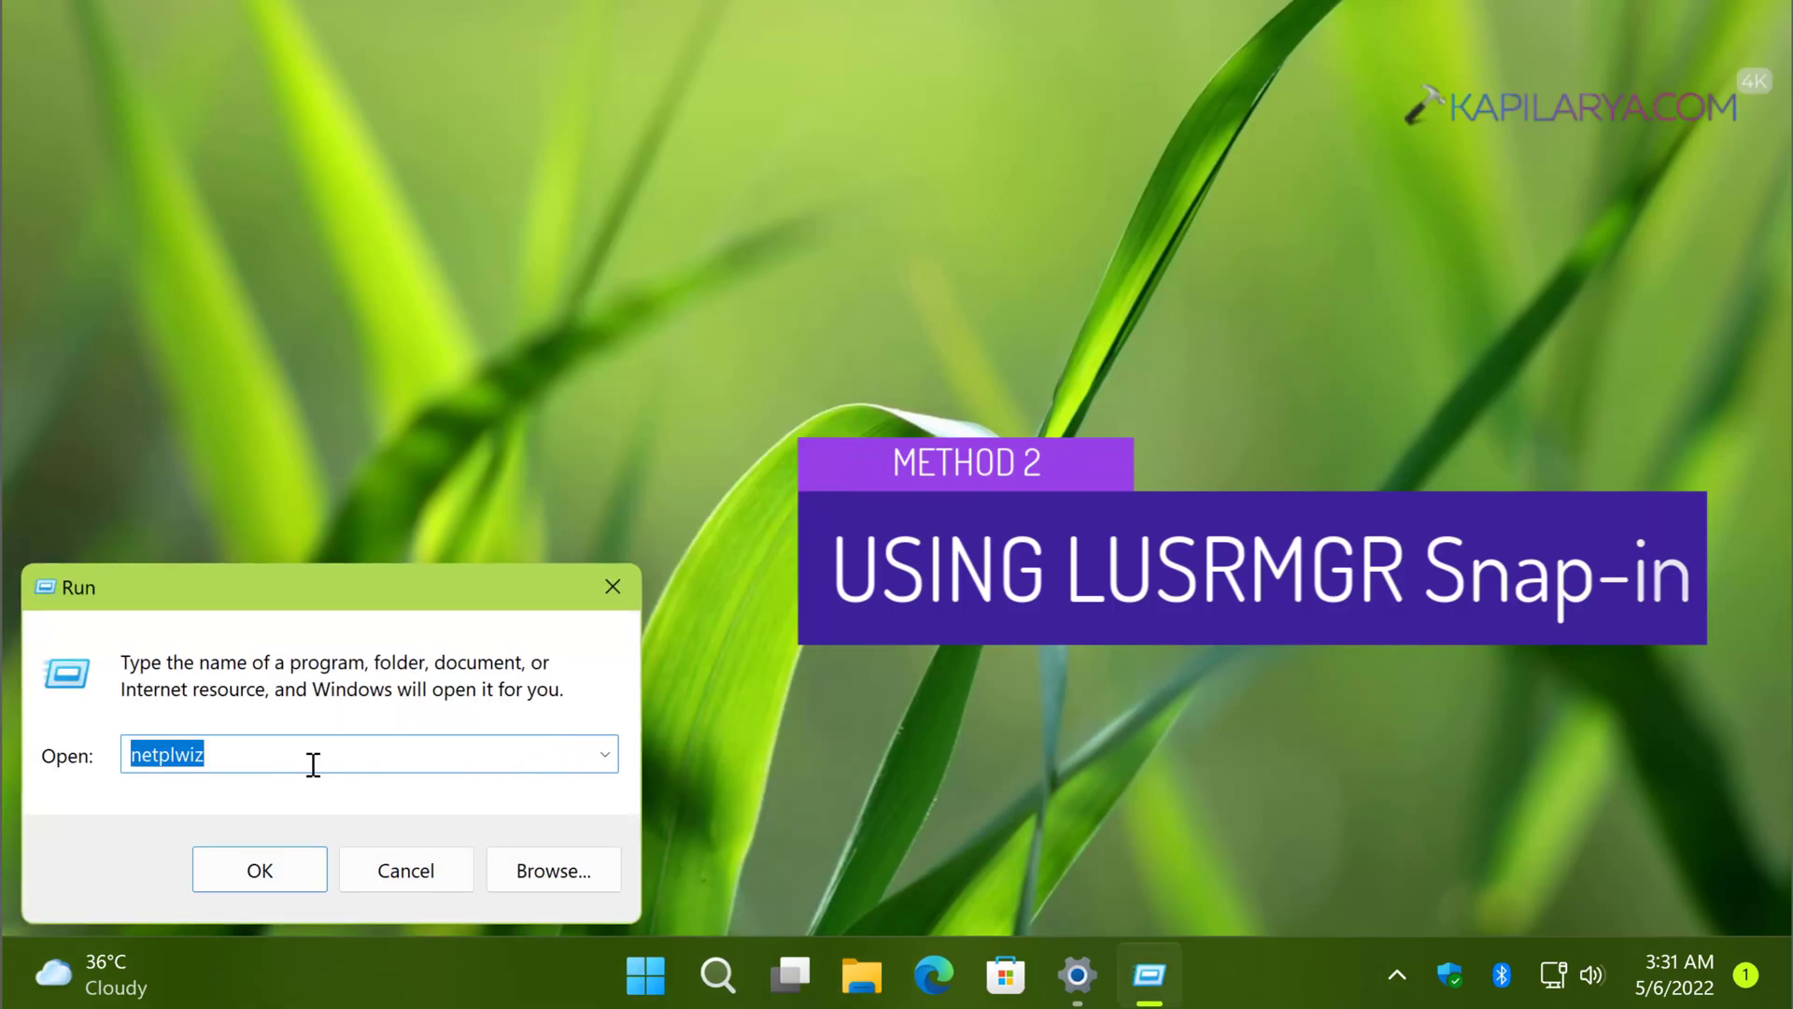
type("lusrmgr.msc")
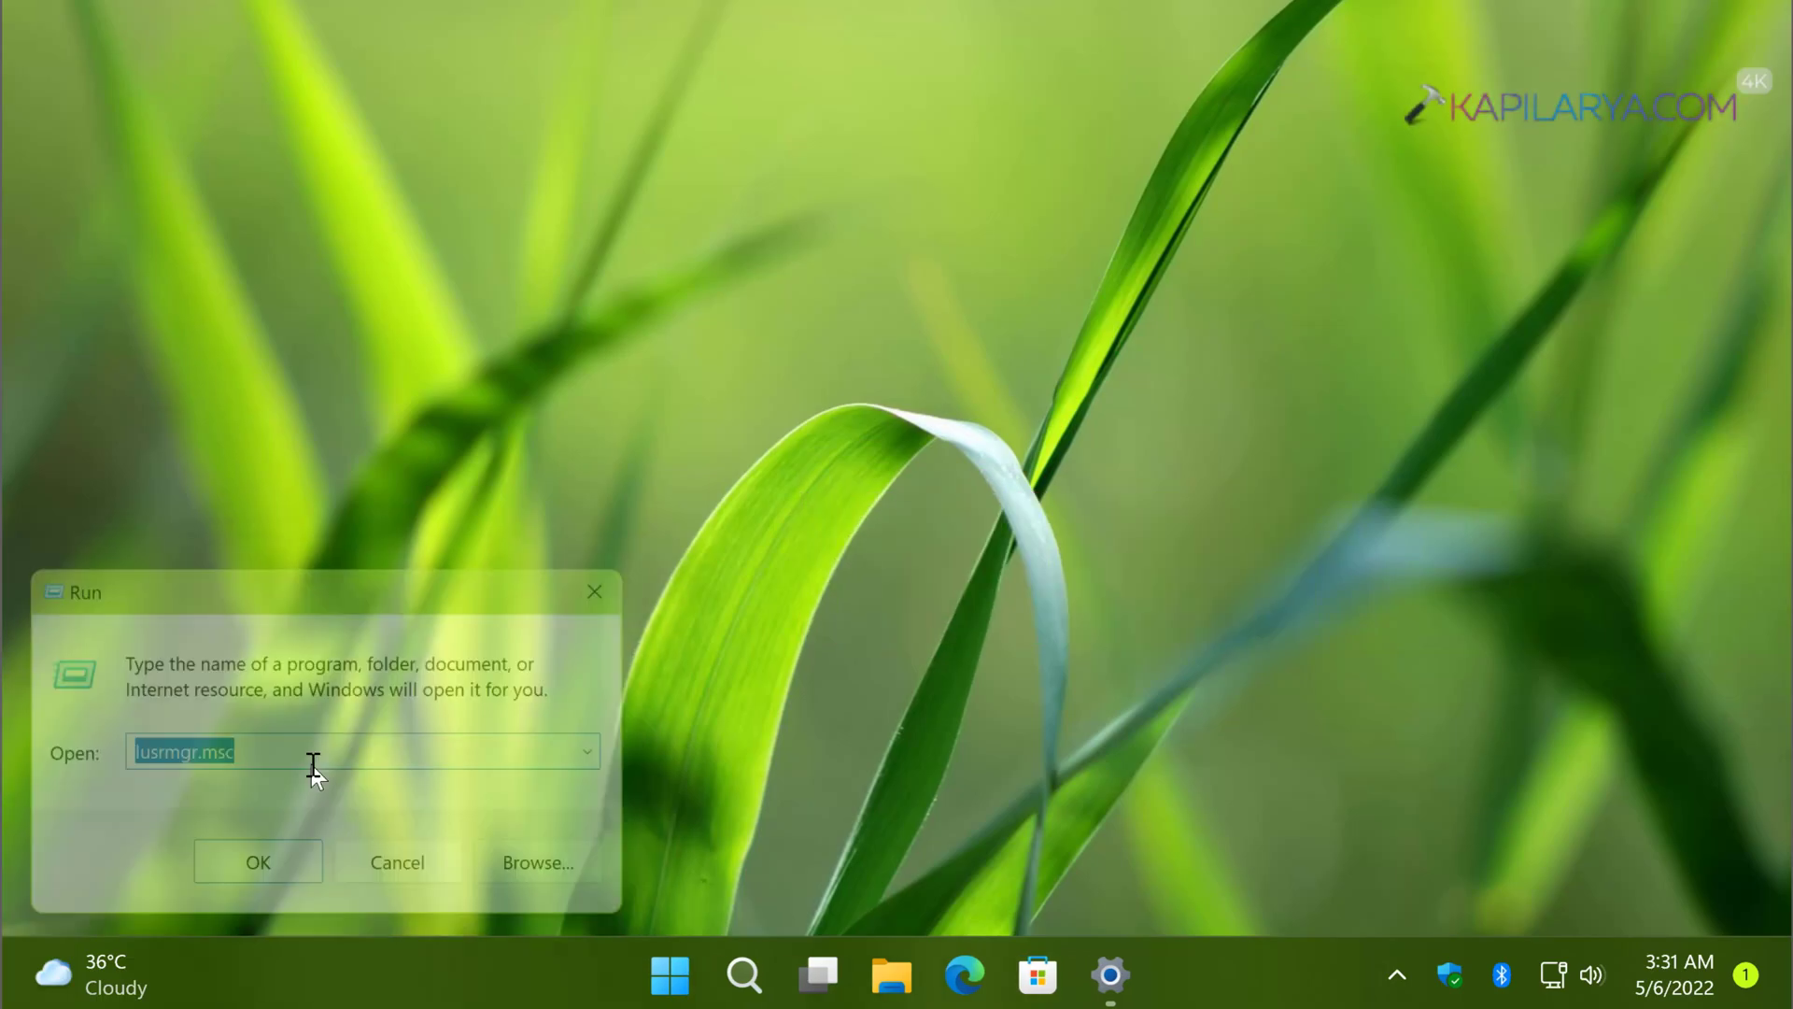
key("Return")
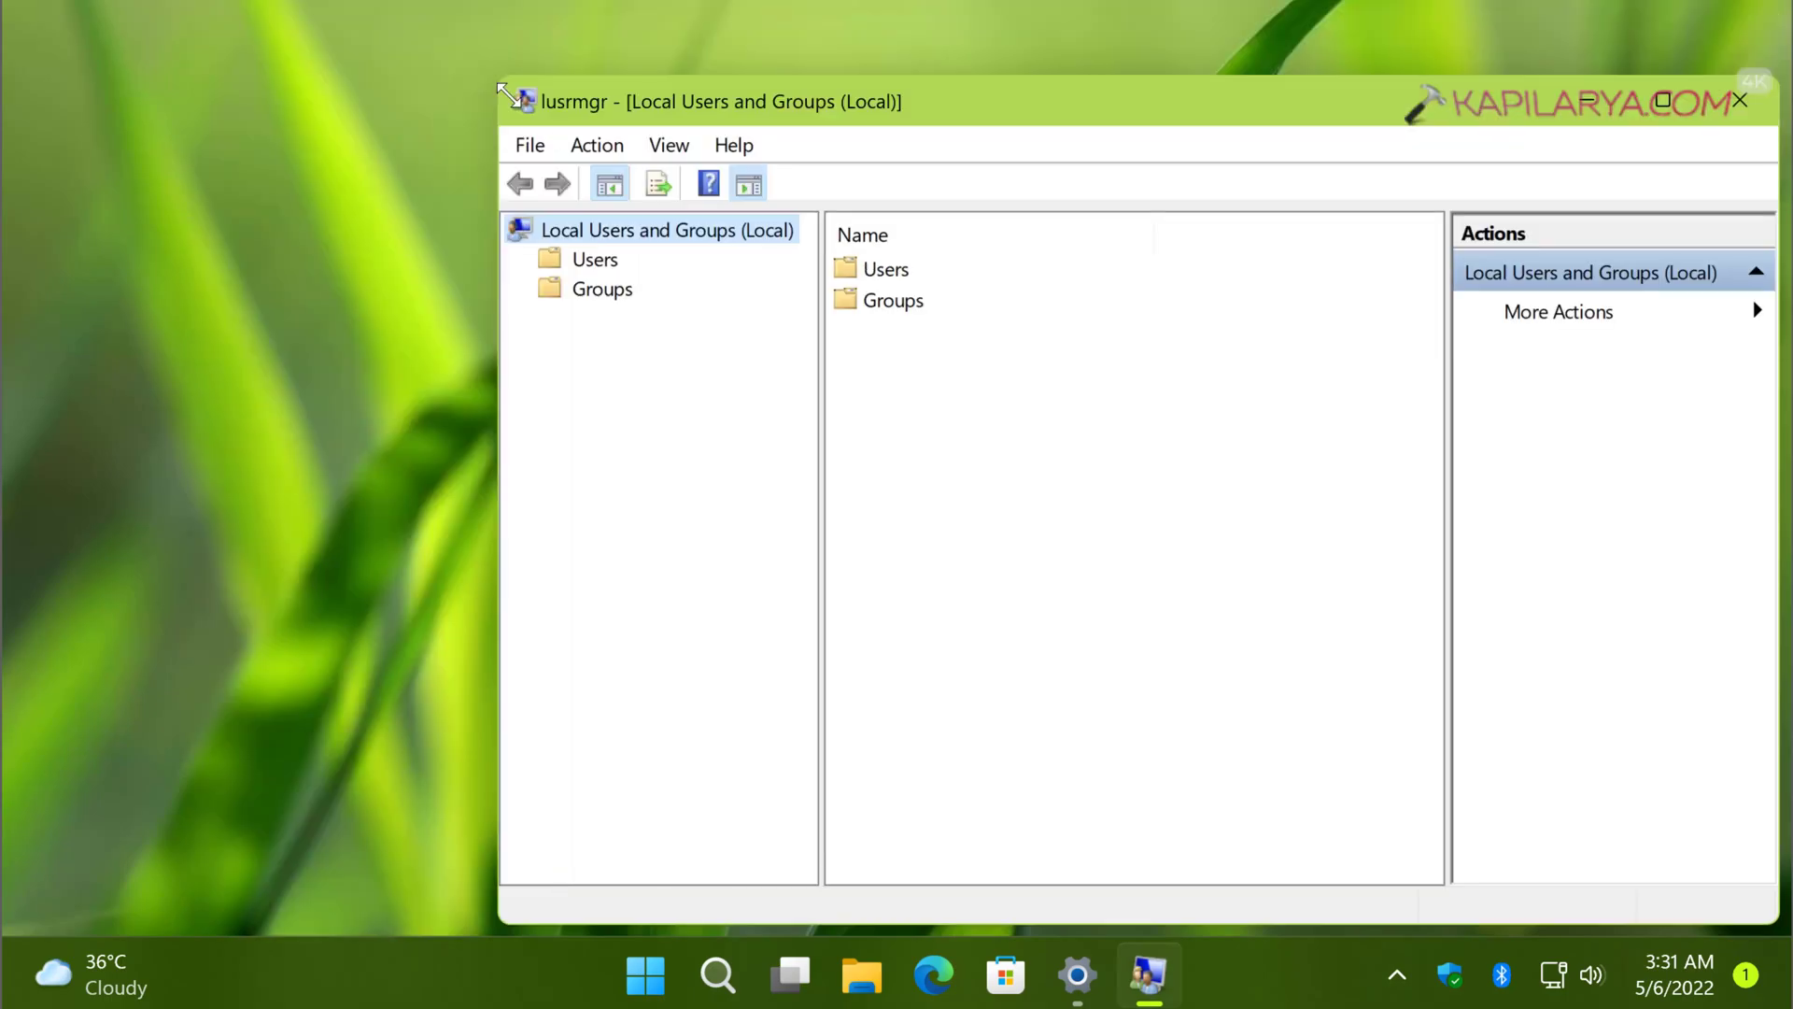
In the Users folder, tick 'Account is disabled' in Demo user's properties and apply it
left_click_drag(1044, 187, 732, 38)
double_click(671, 201)
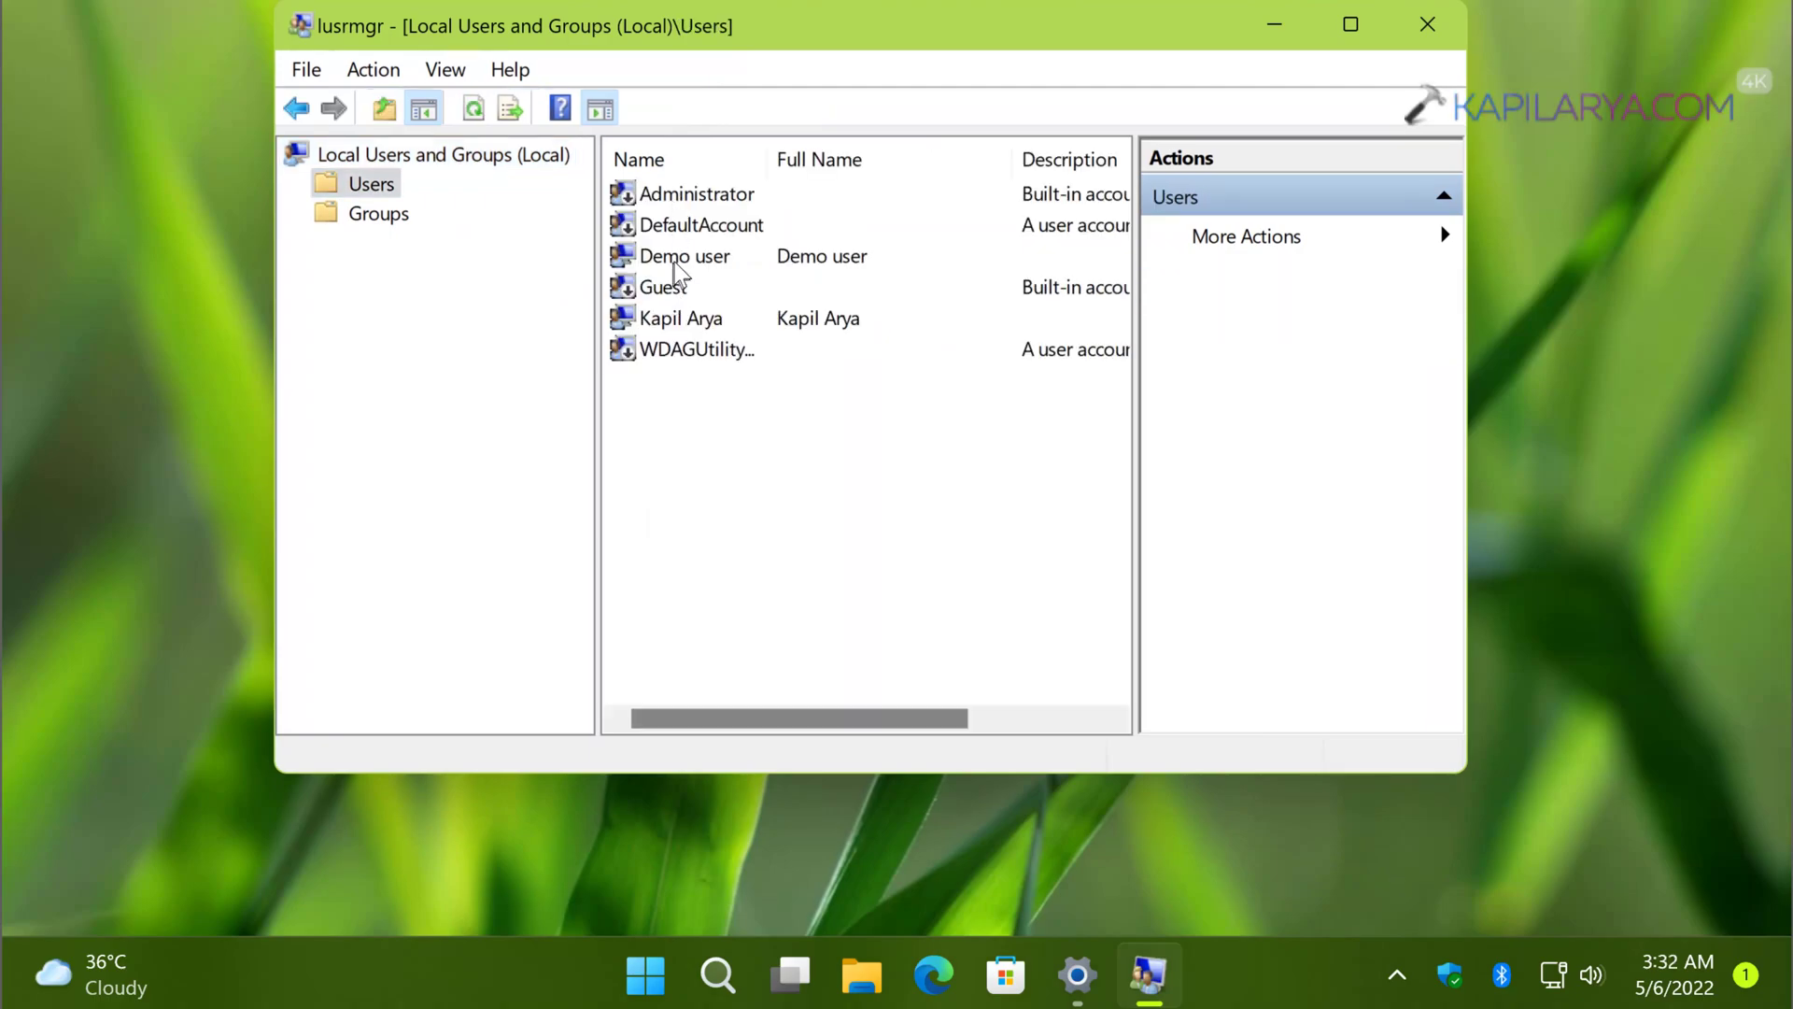
left_click(715, 269)
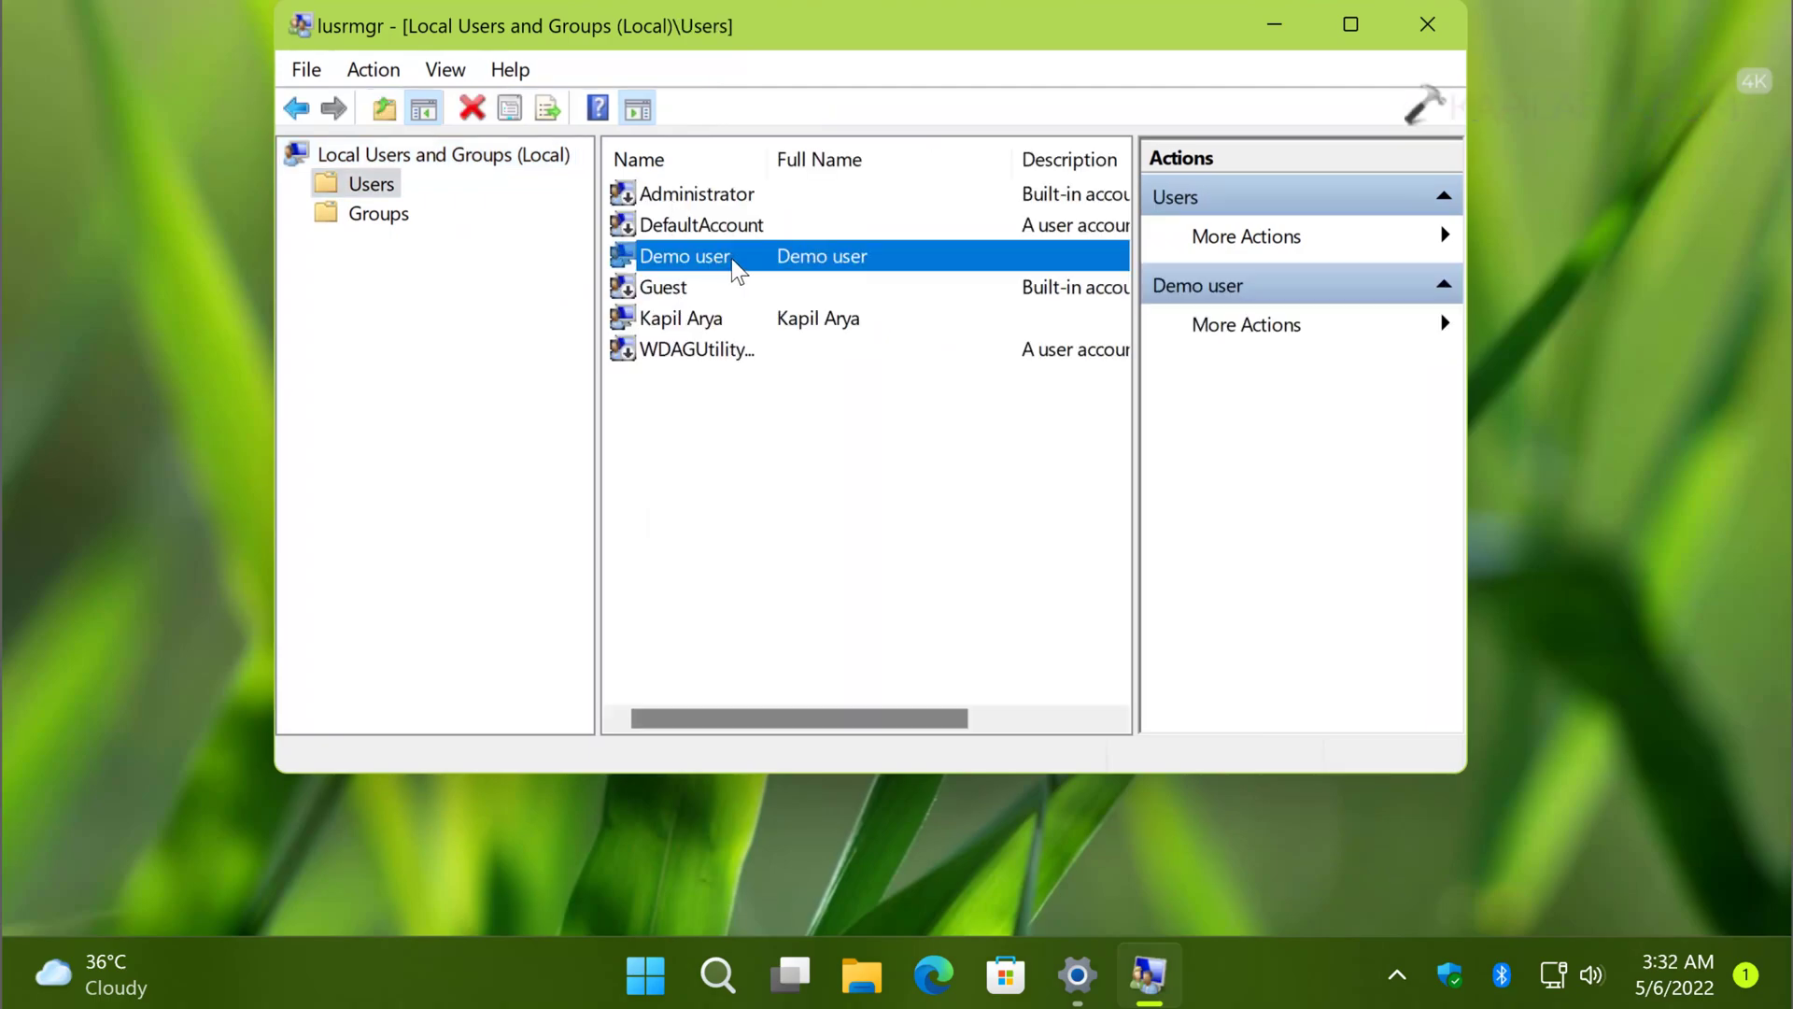
double_click(732, 258)
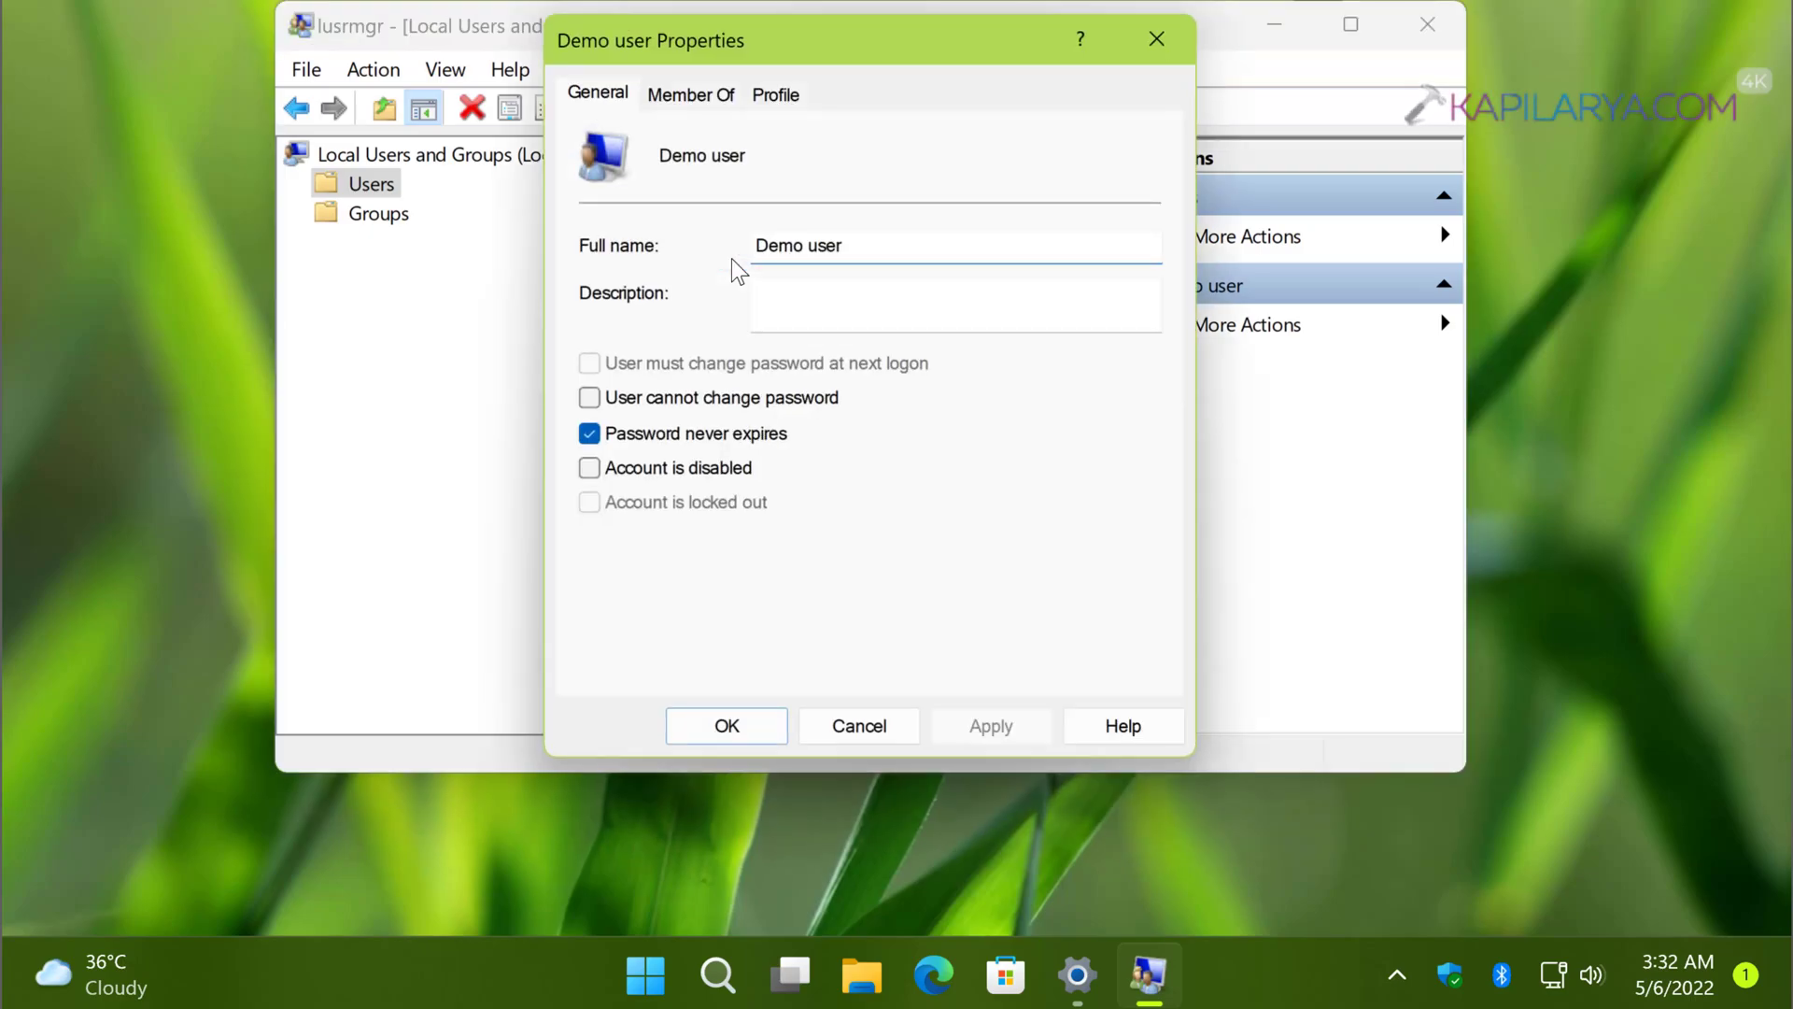
left_click(590, 468)
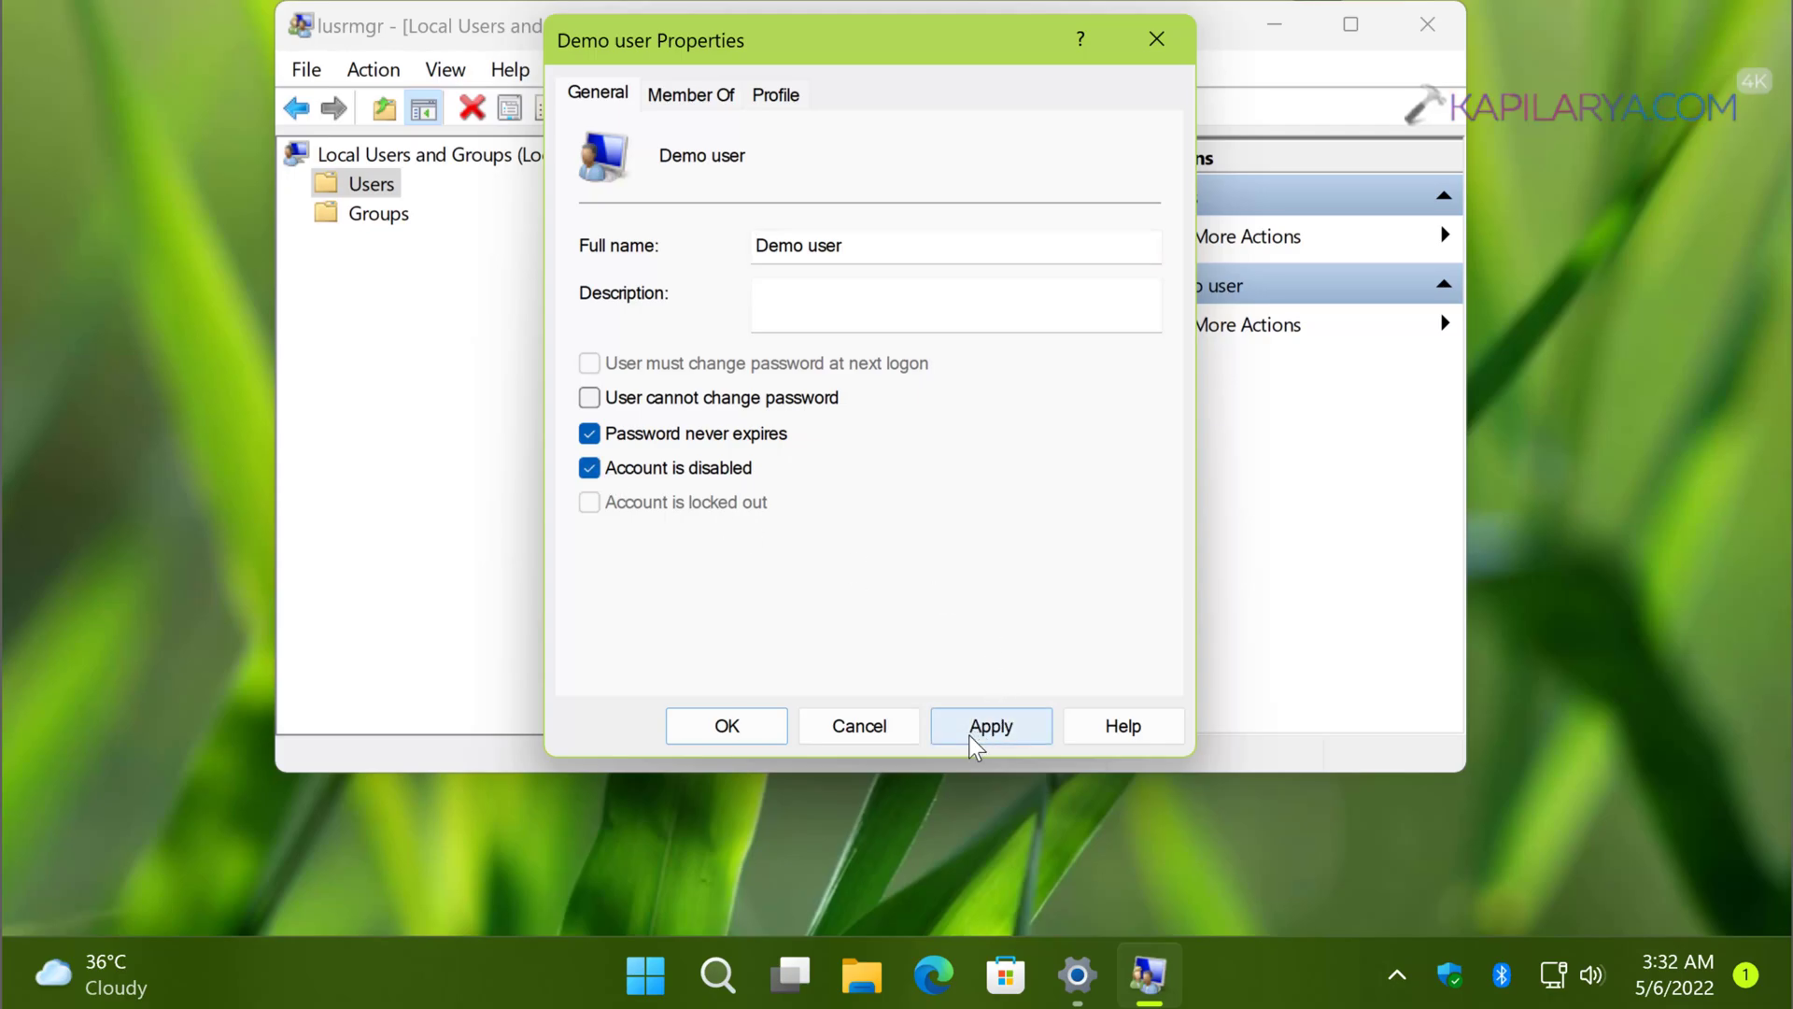
left_click(967, 734)
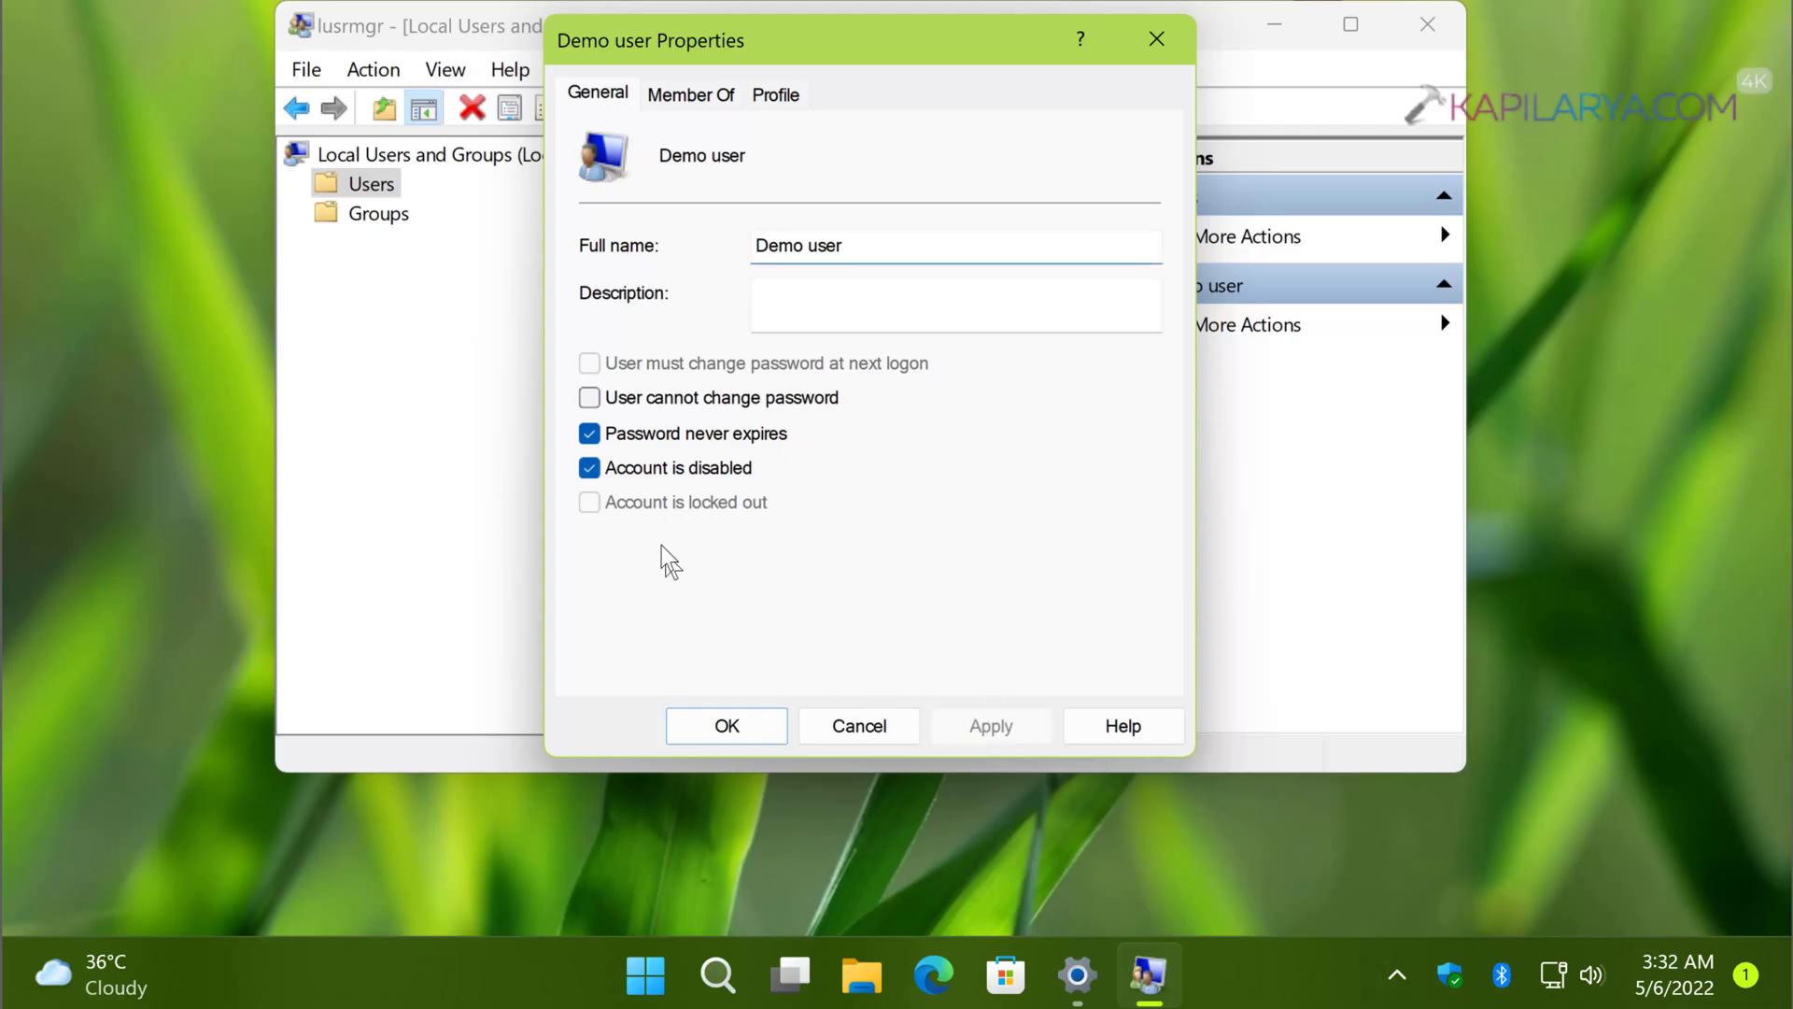
left_click(643, 980)
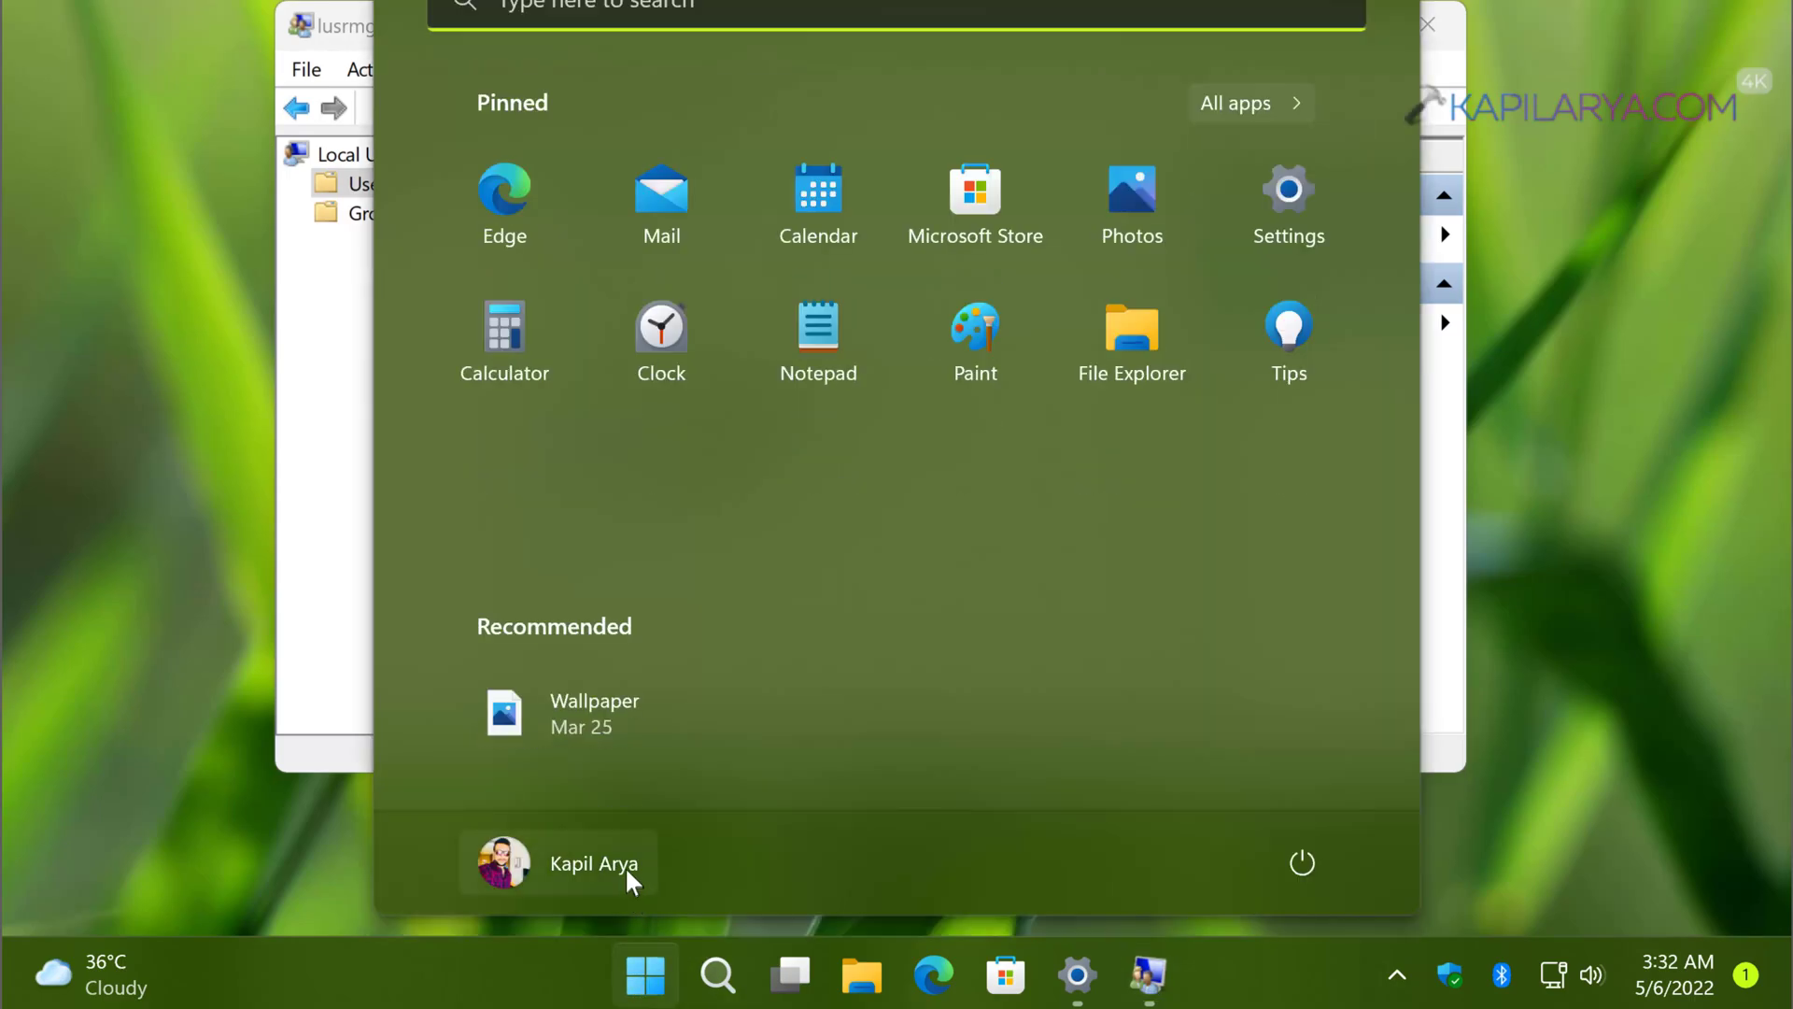
left_click(625, 866)
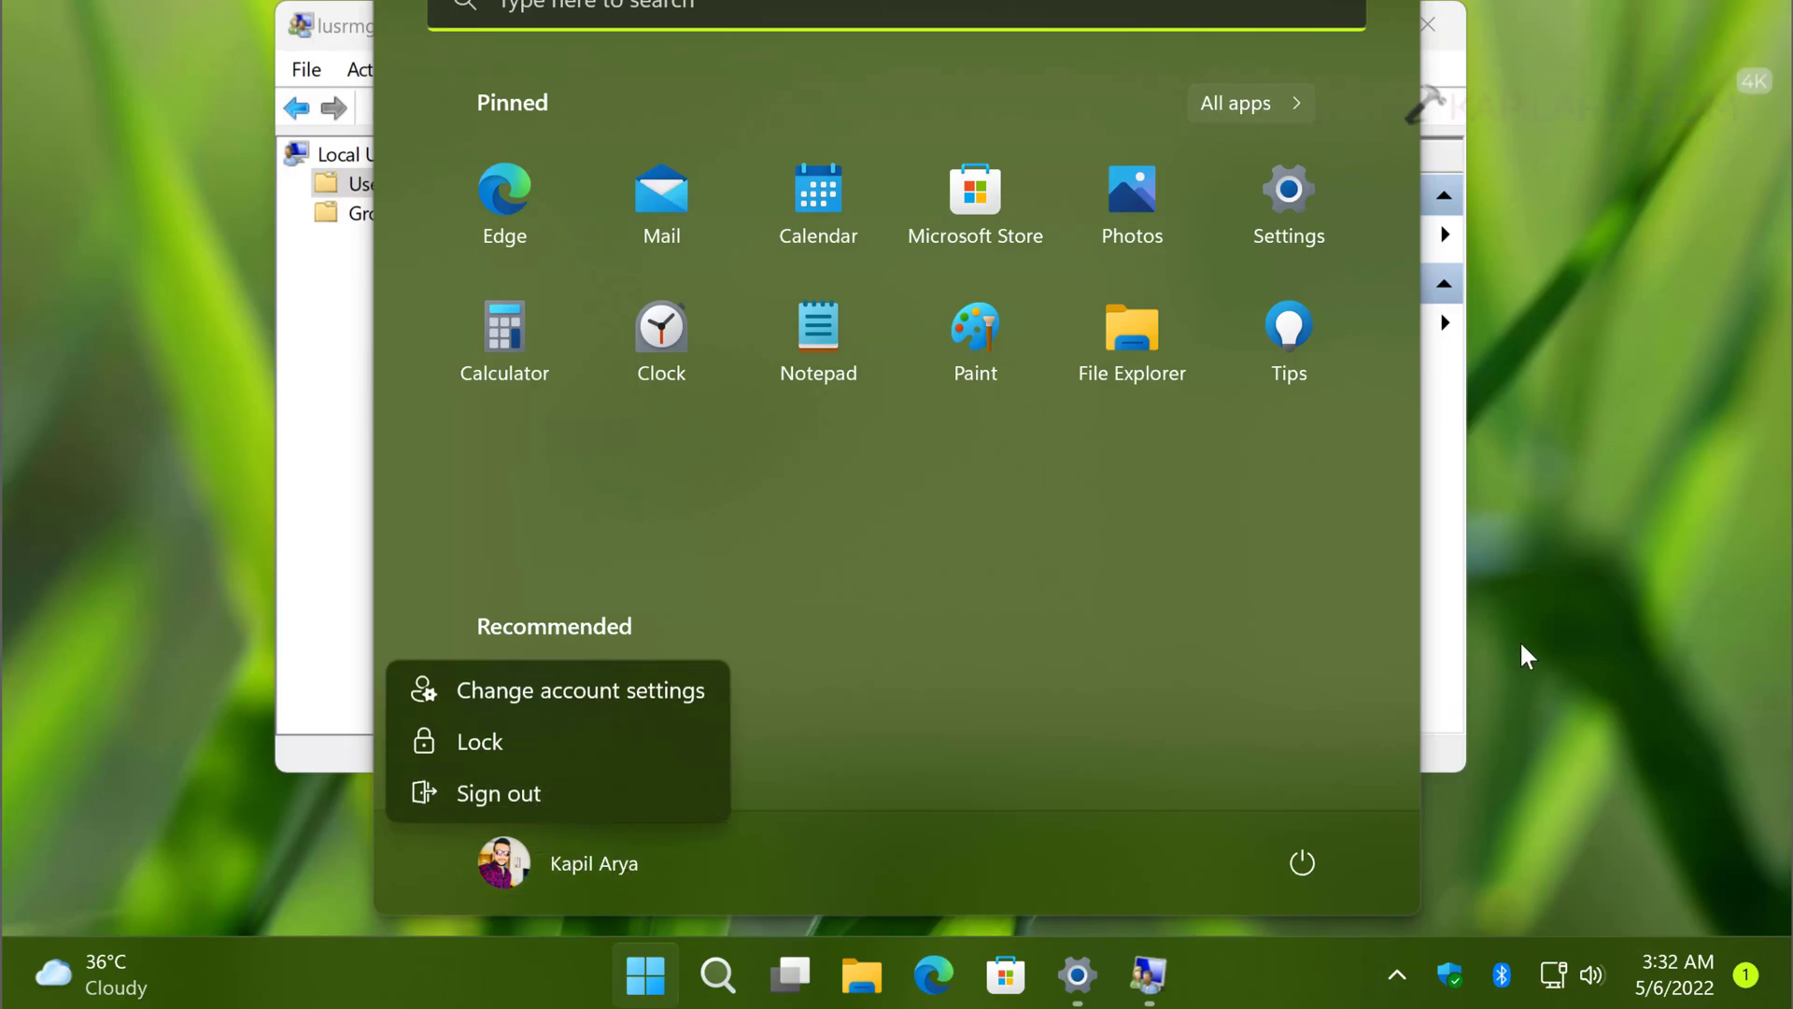
key("Escape")
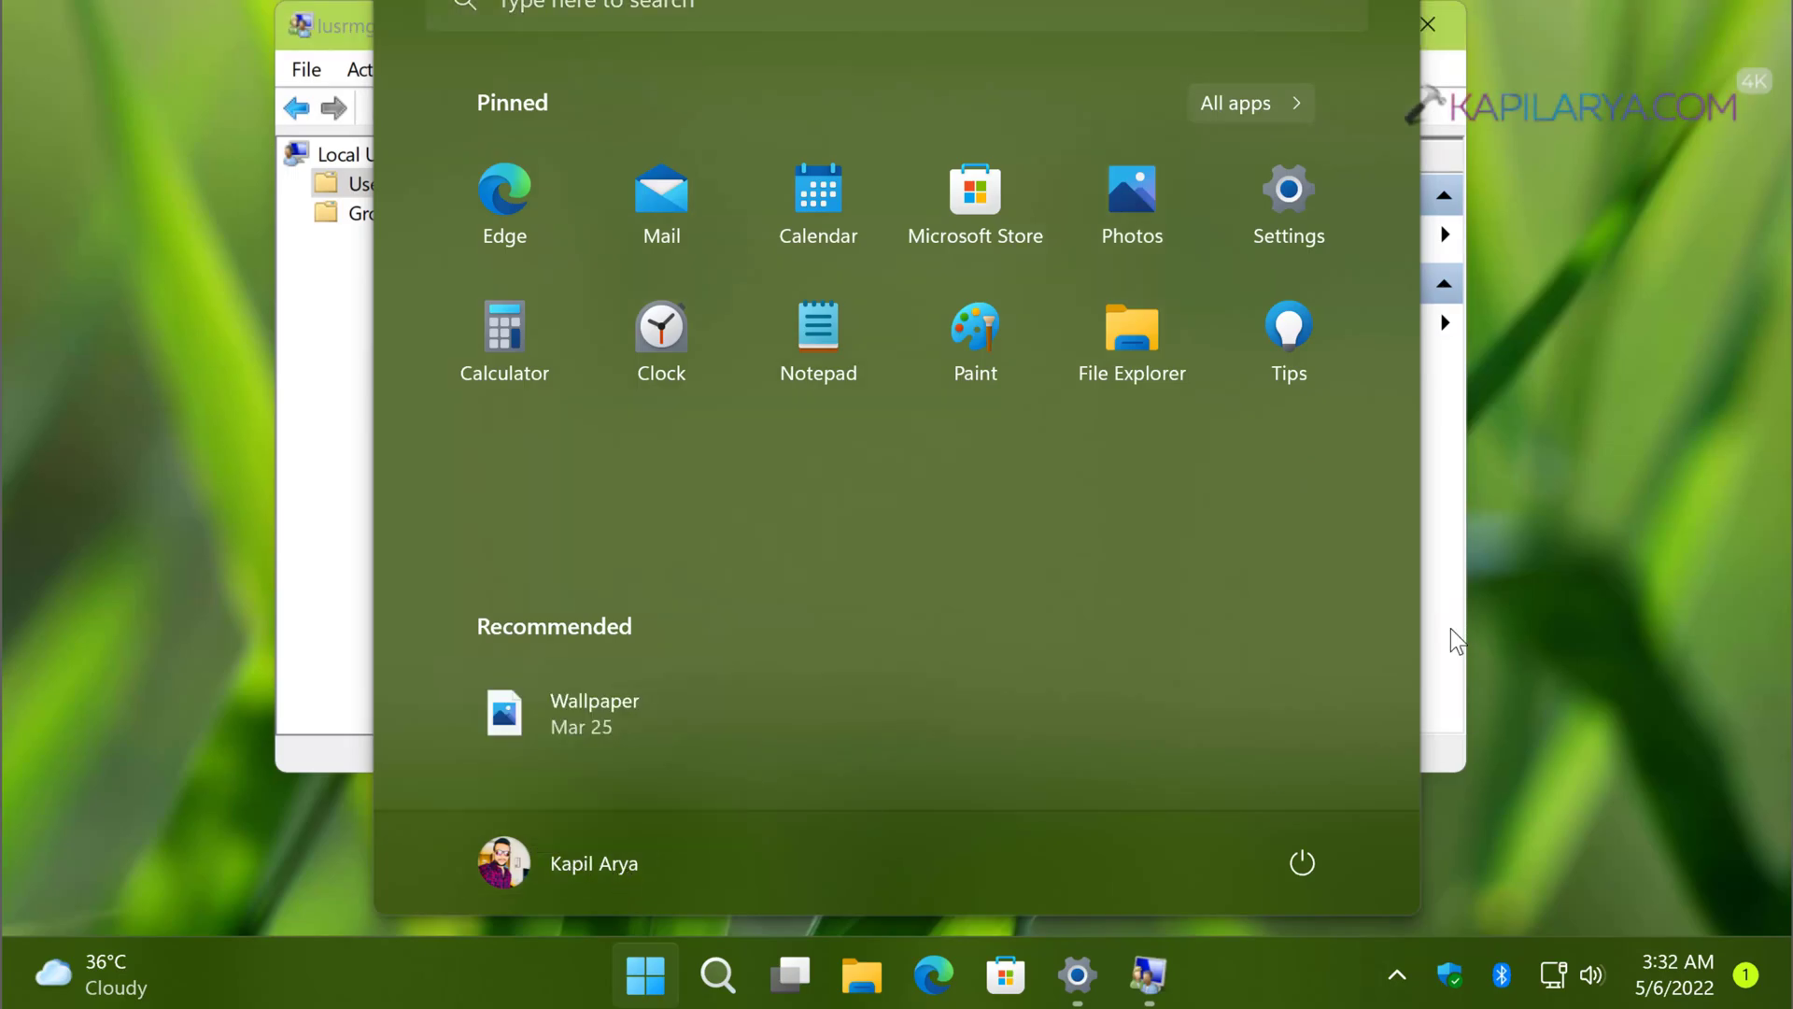
left_click(1449, 629)
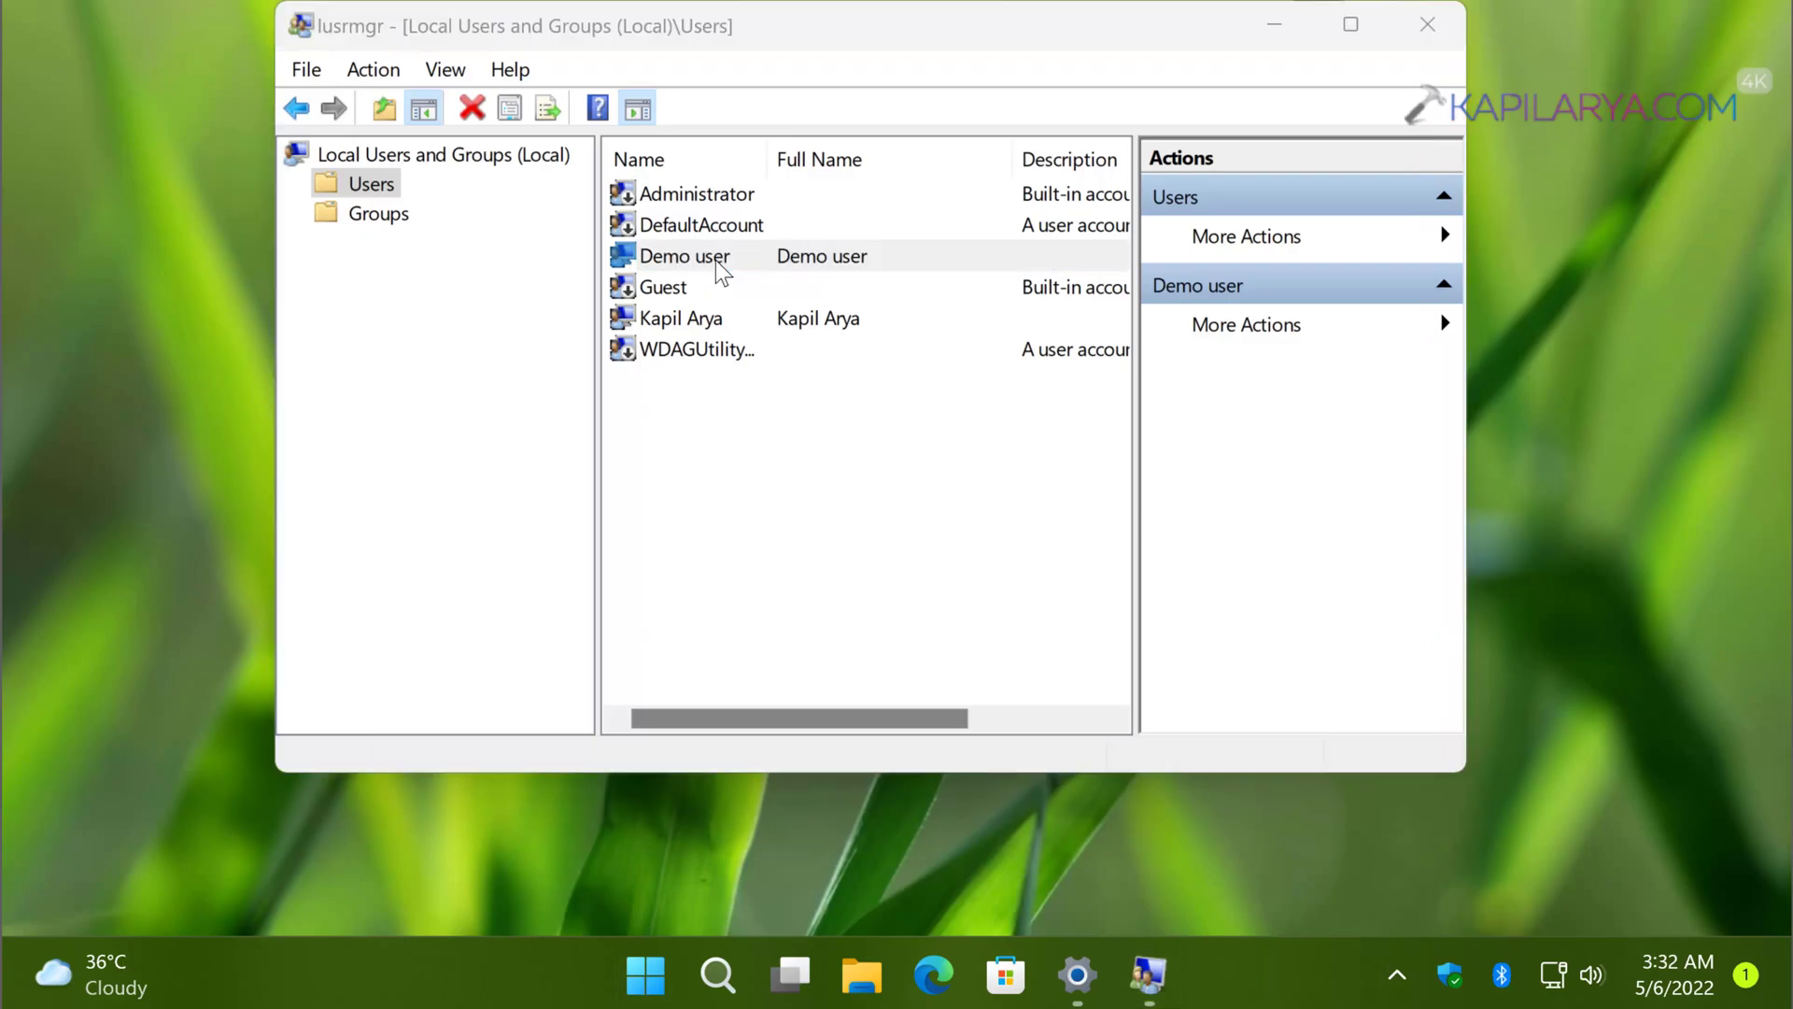
double_click(715, 260)
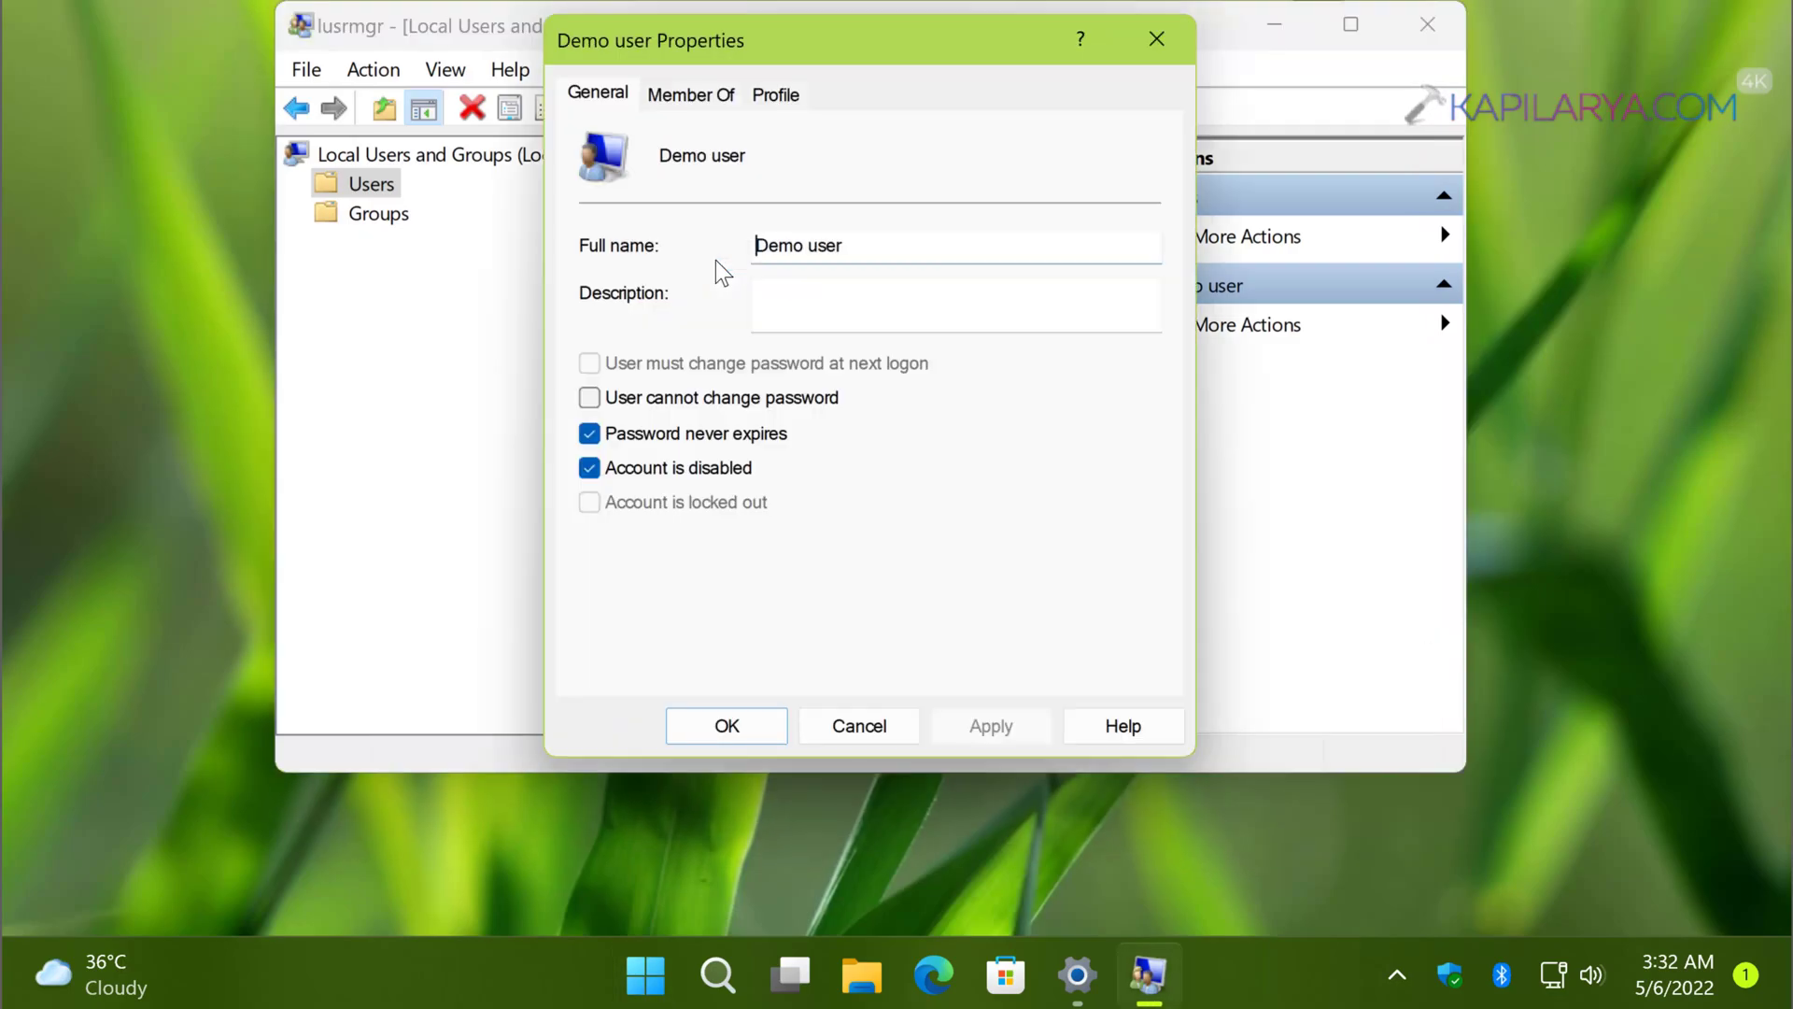
left_click(607, 472)
left_click(962, 724)
left_click(764, 743)
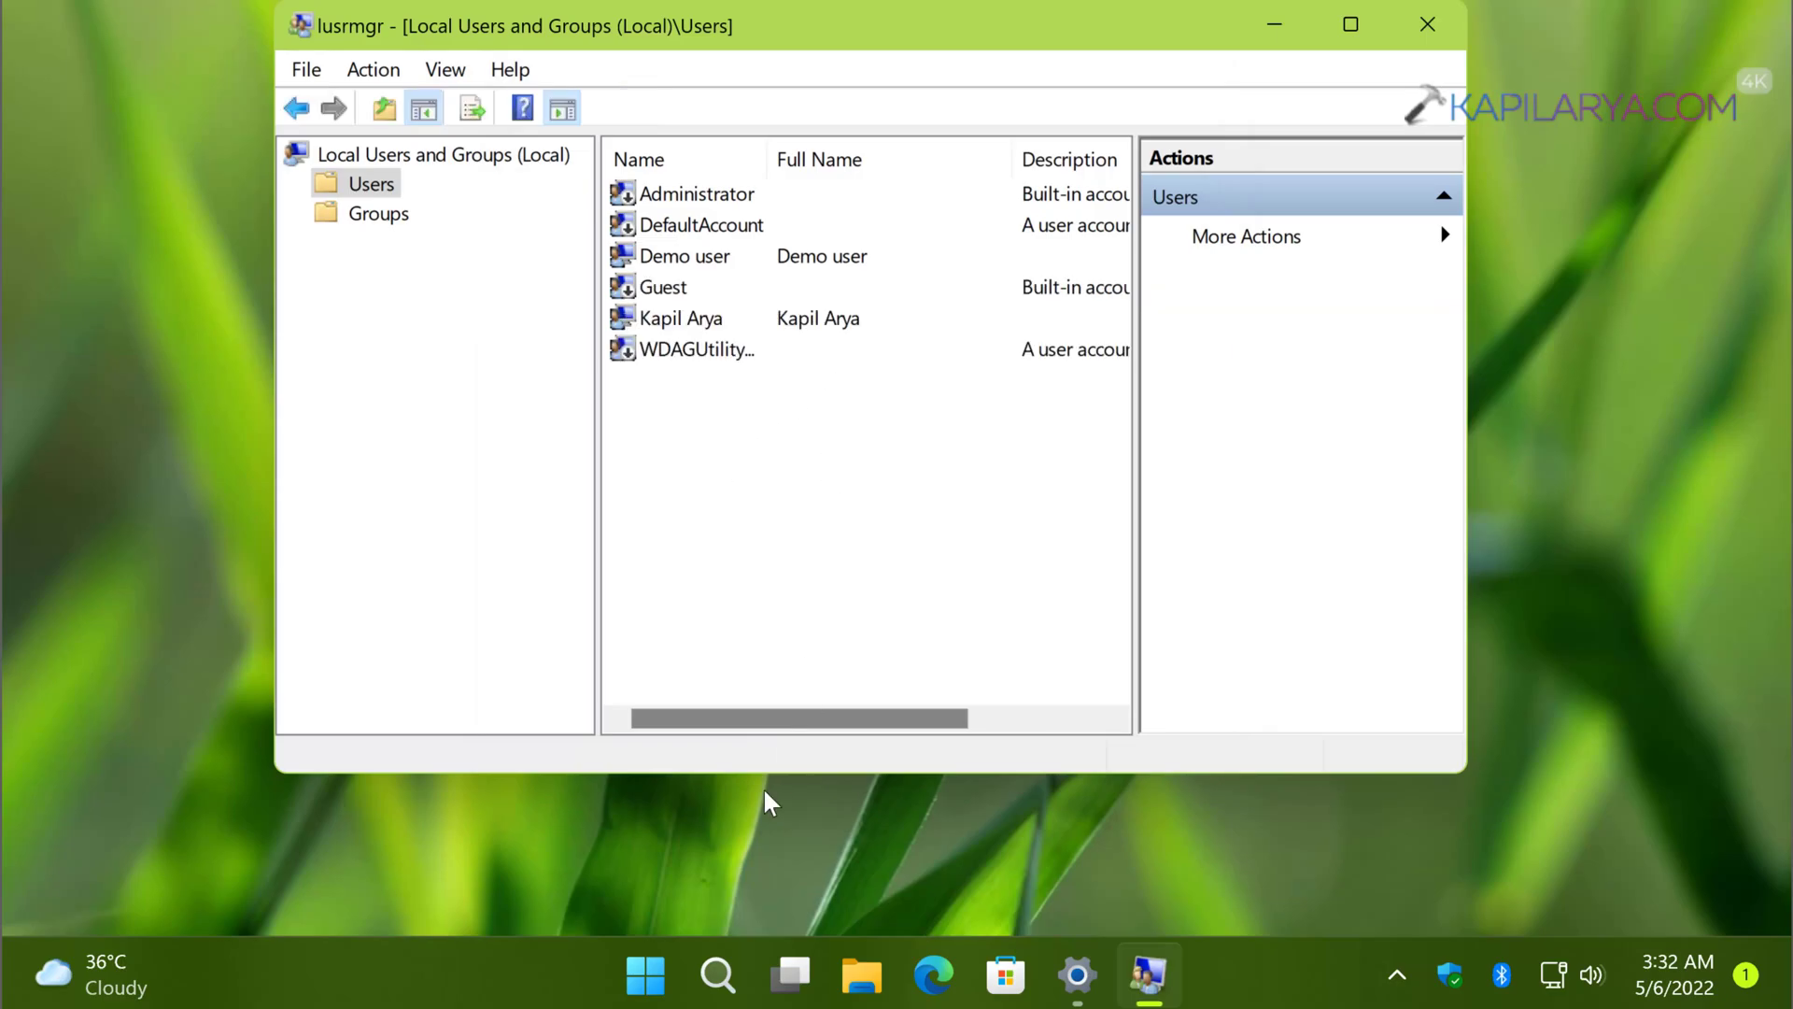
left_click(650, 971)
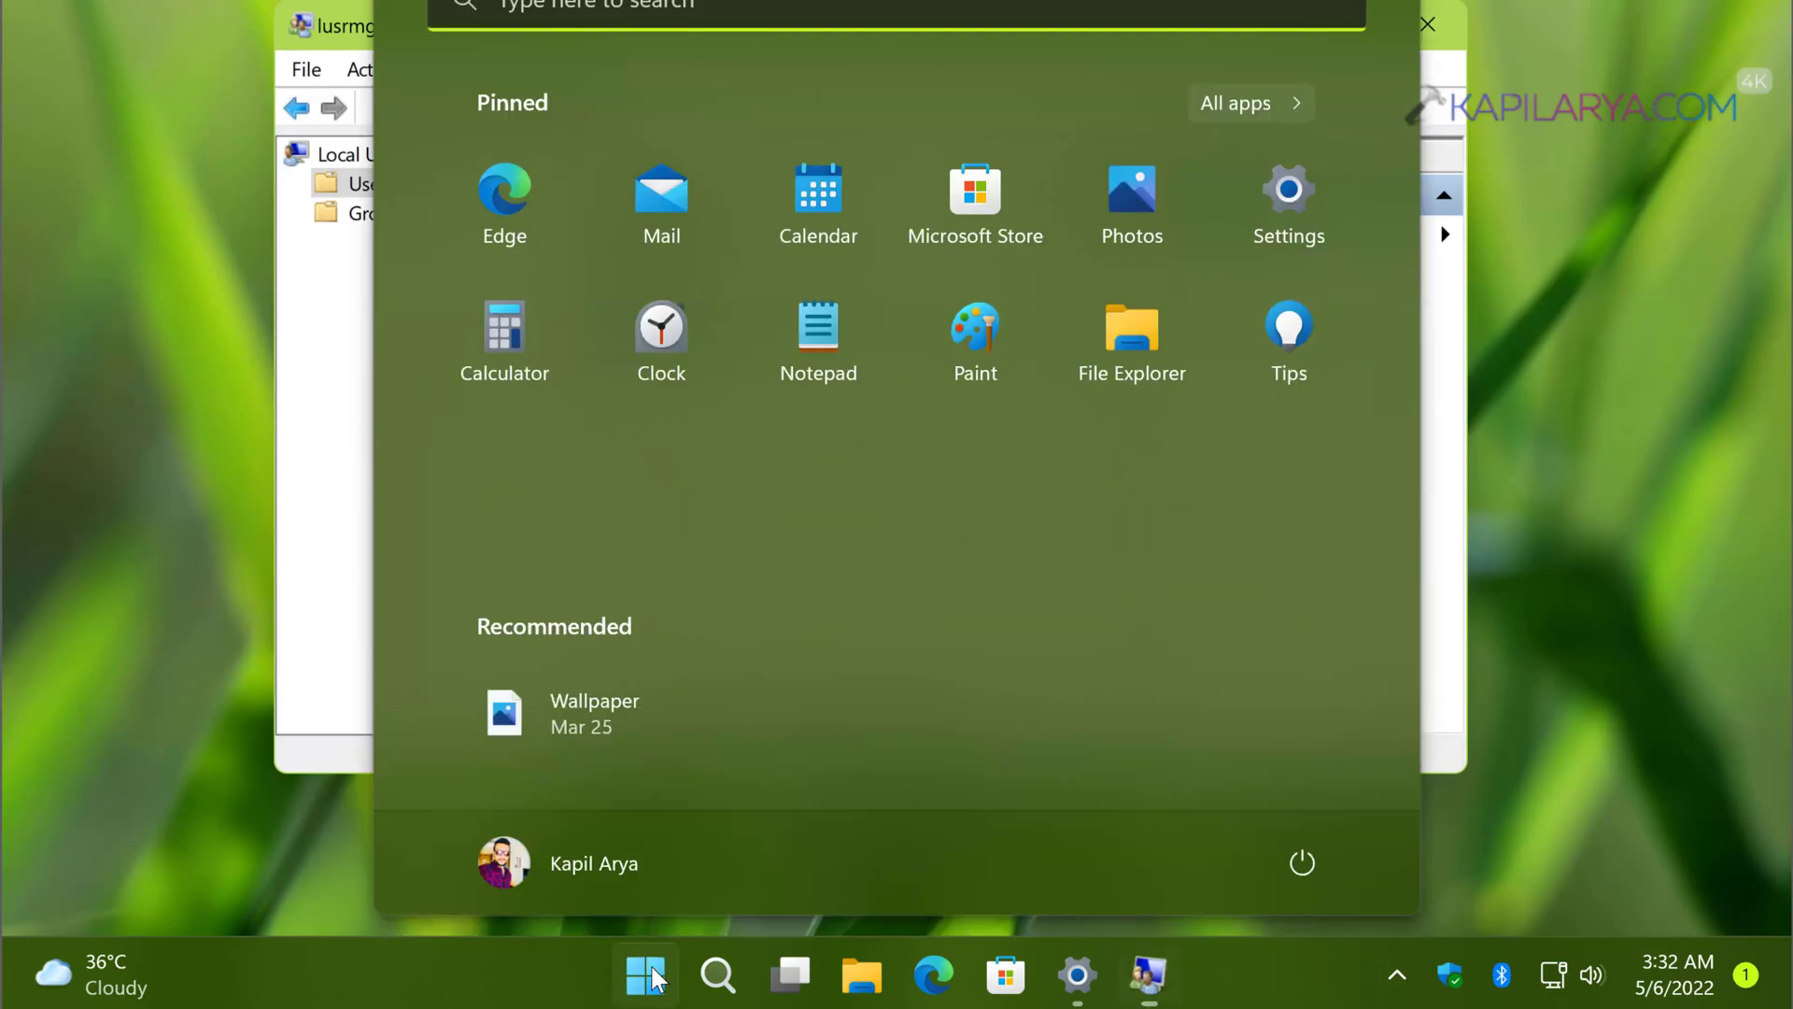
left_click(611, 868)
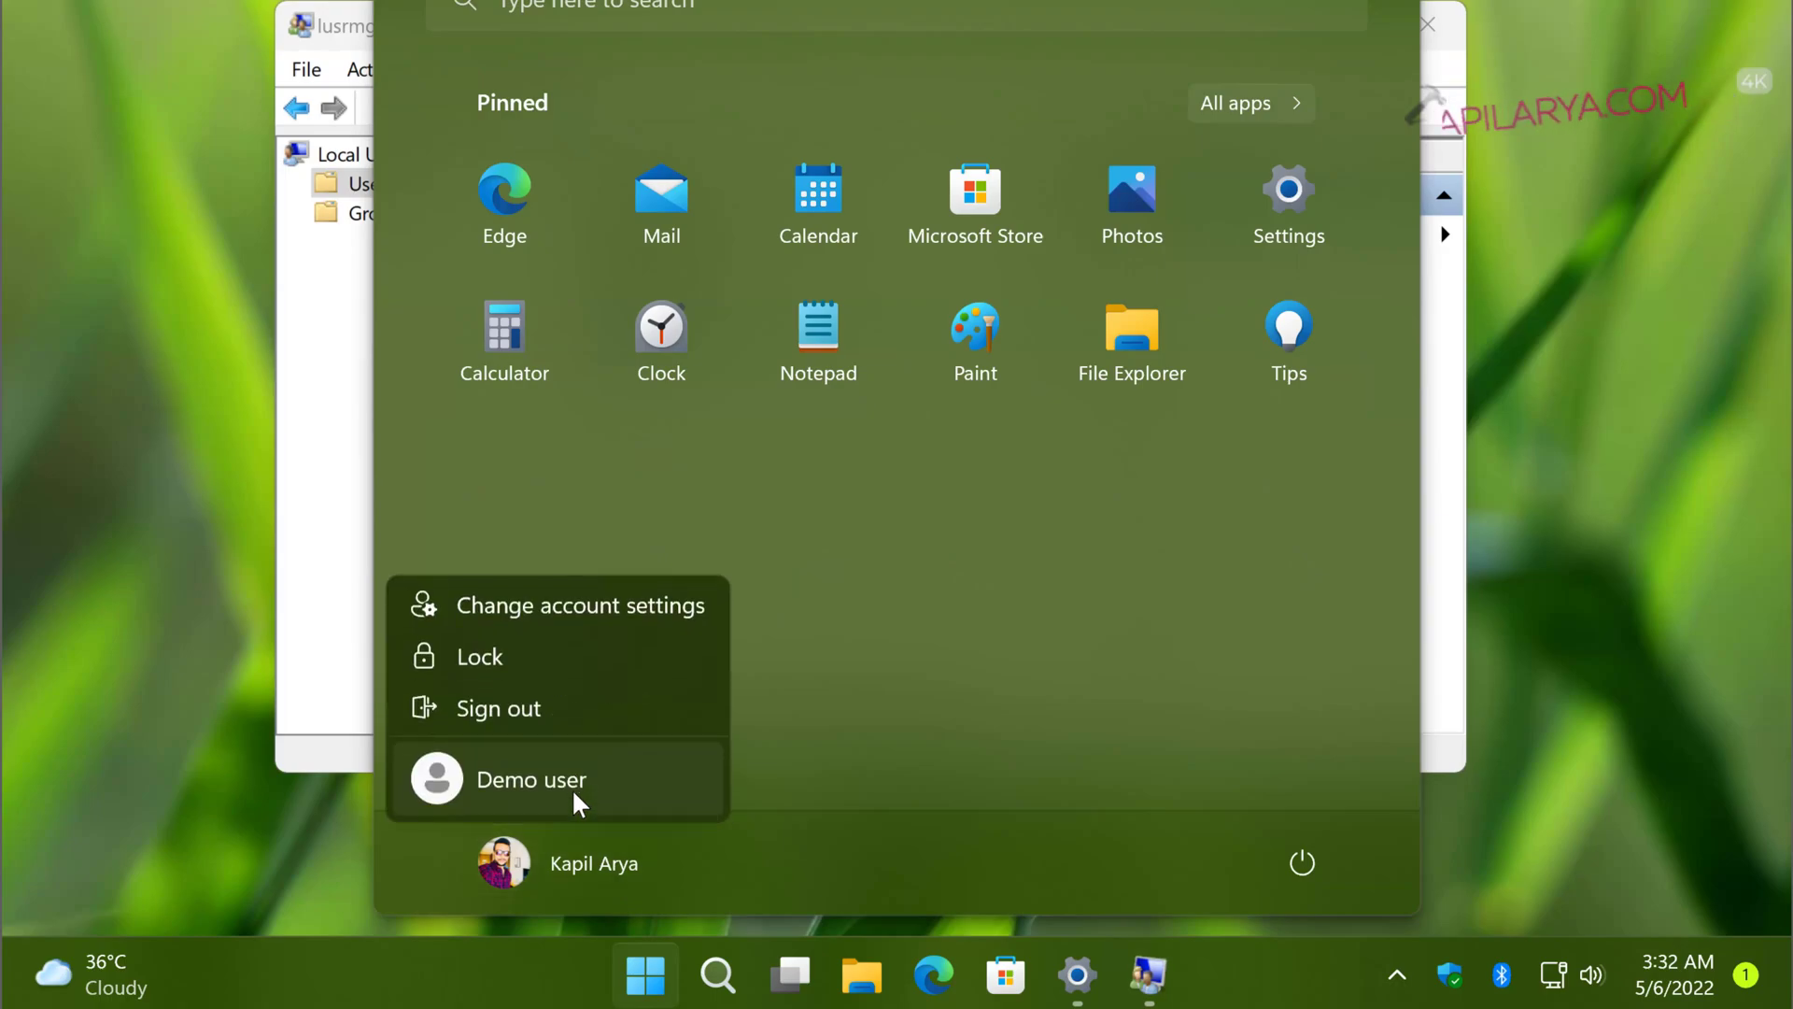